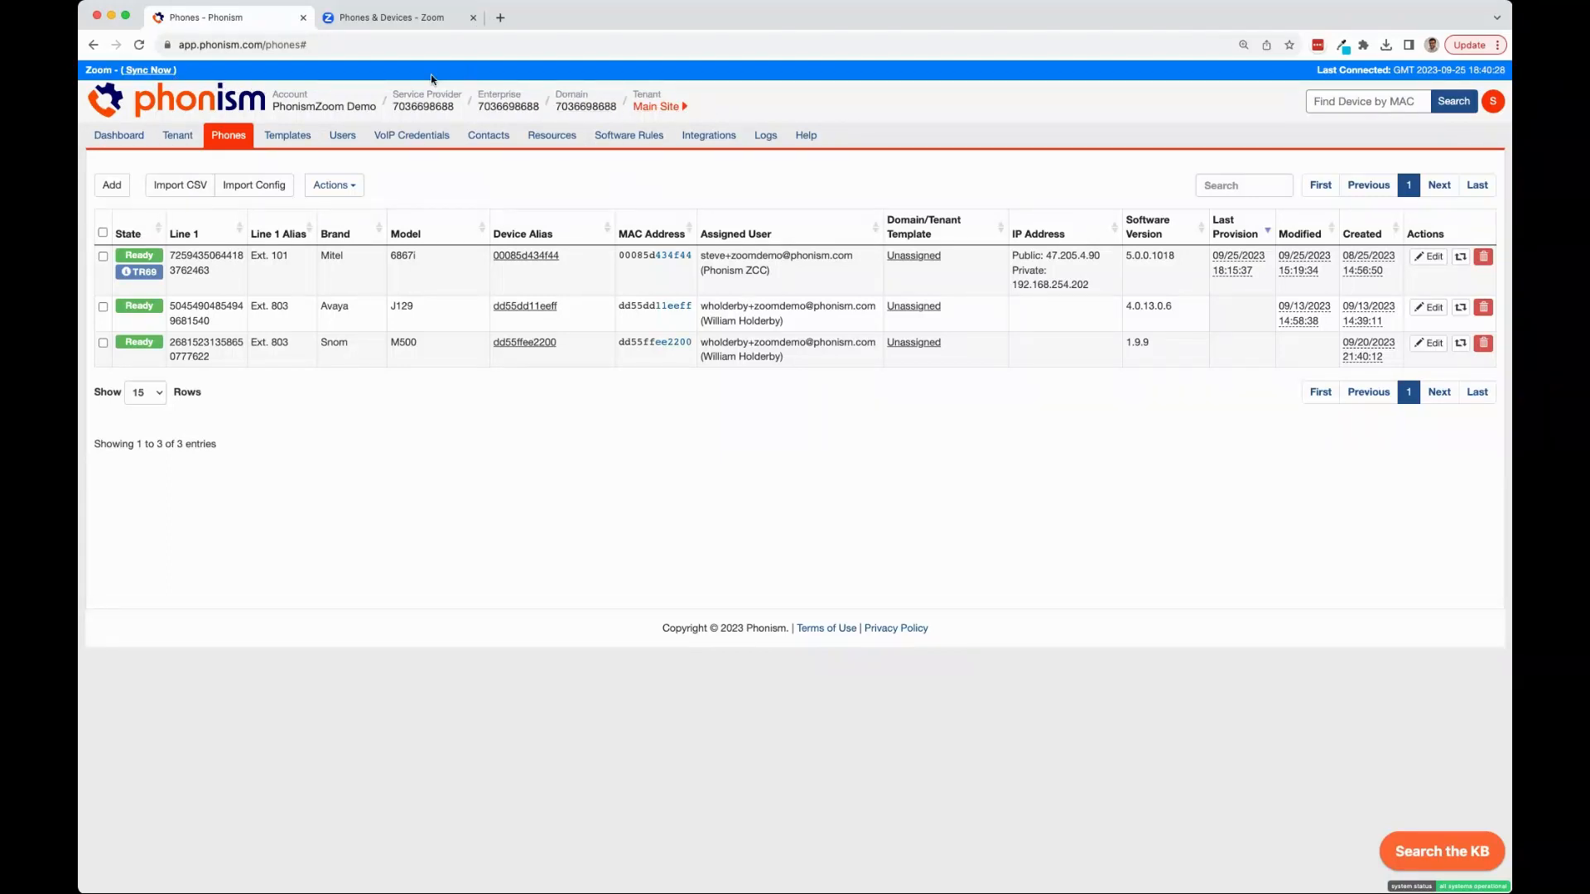
Step: Start adding a phone with MAC address dd4433ff3311, model Mitel 6867i and software version 4.3.0.2036
left_click(661, 106)
left_click(113, 185)
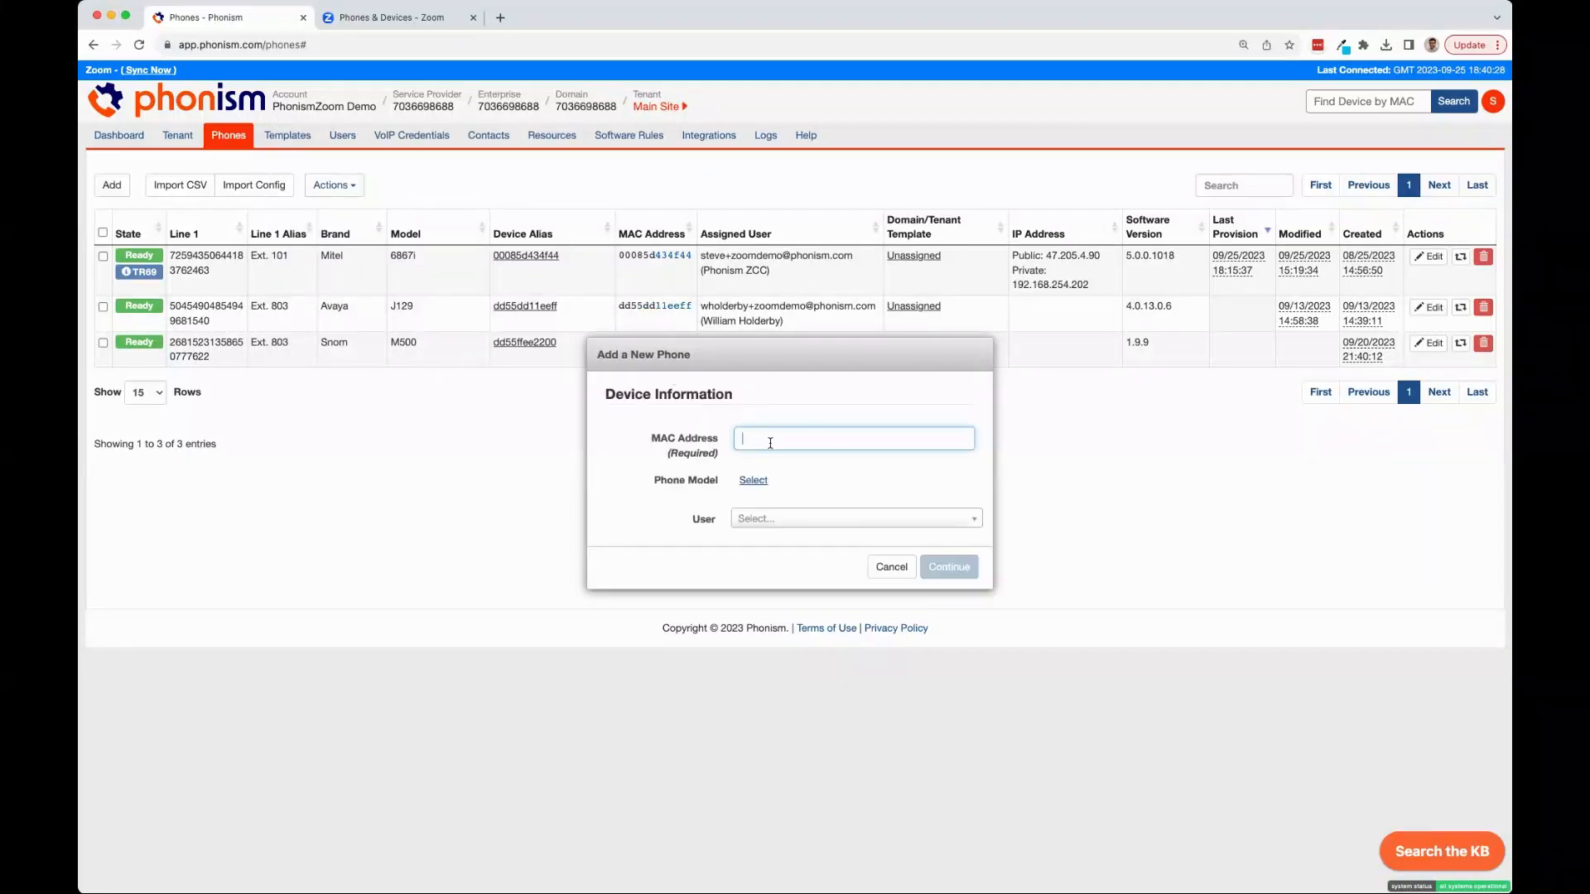
type("dd4433ff3311")
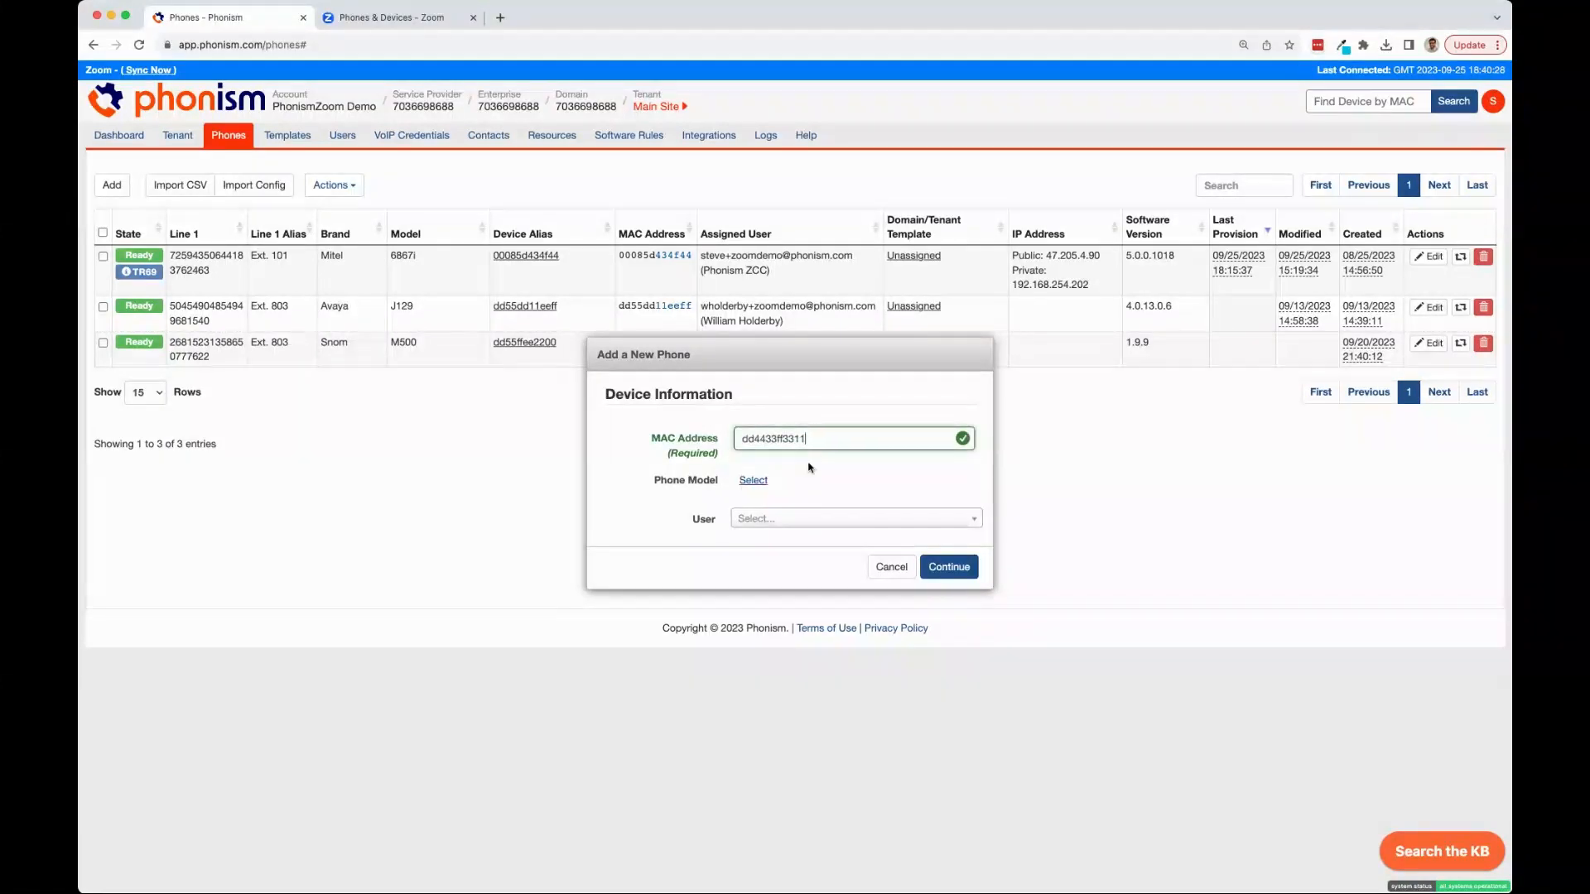
left_click(755, 481)
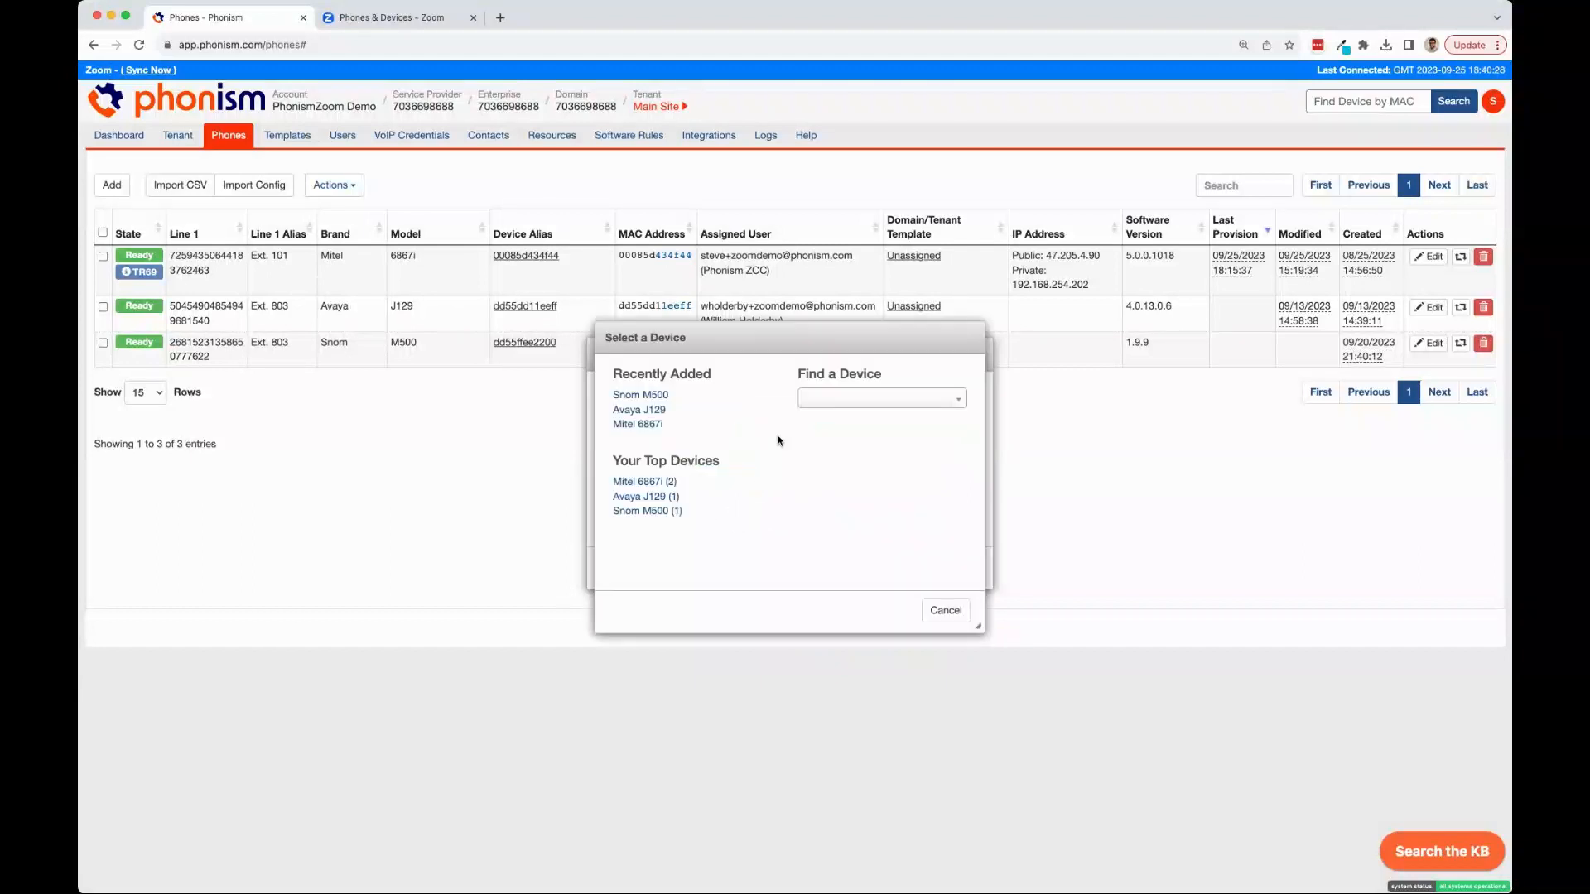
left_click(653, 425)
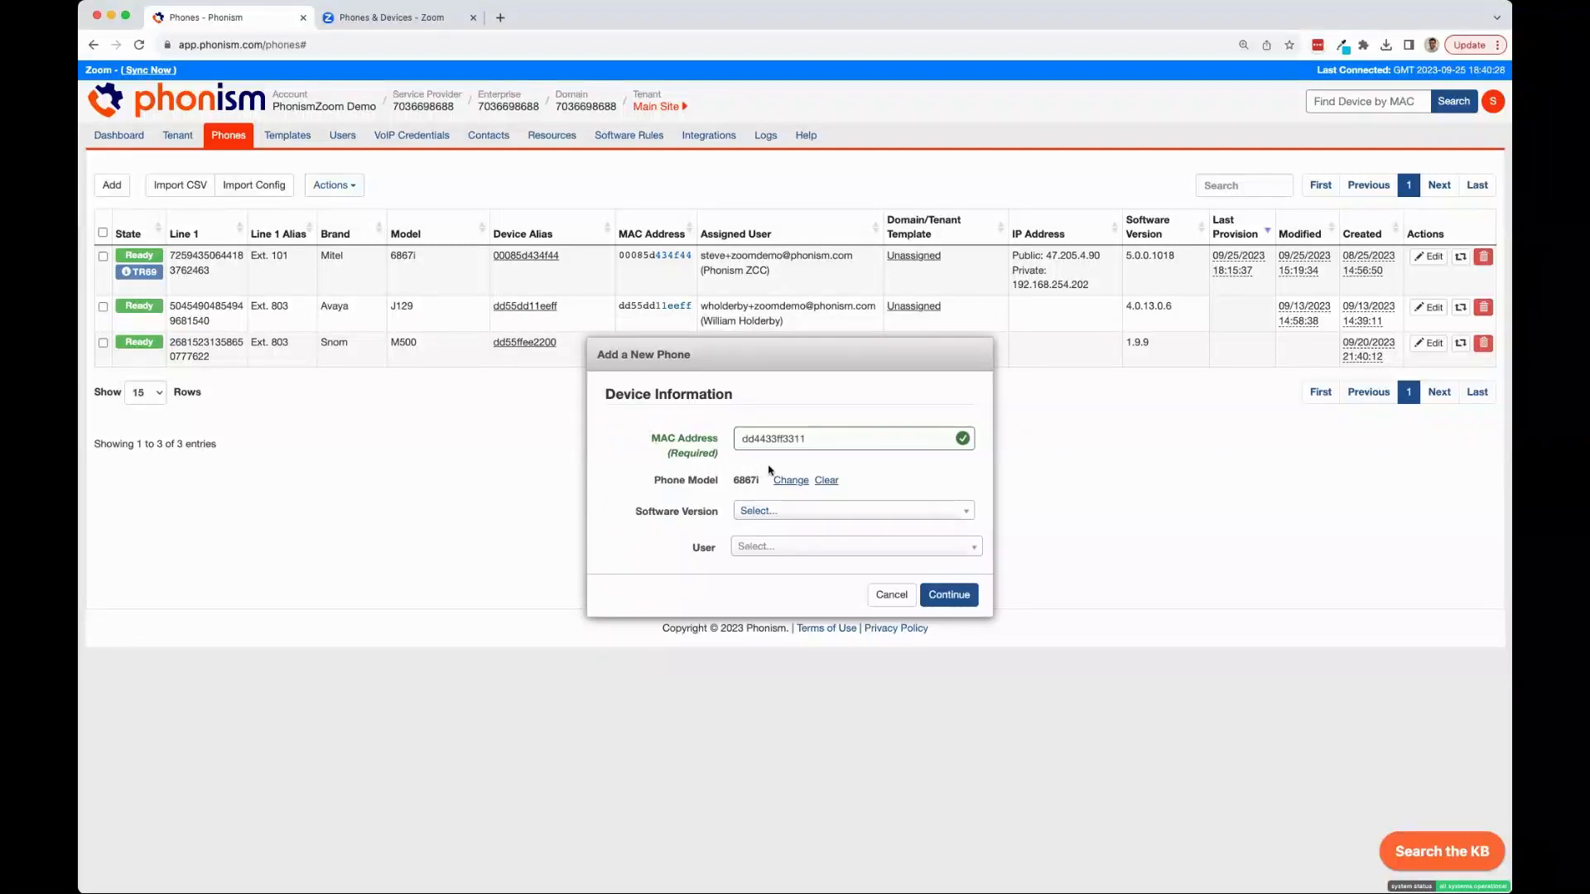
left_click(762, 511)
left_click(775, 579)
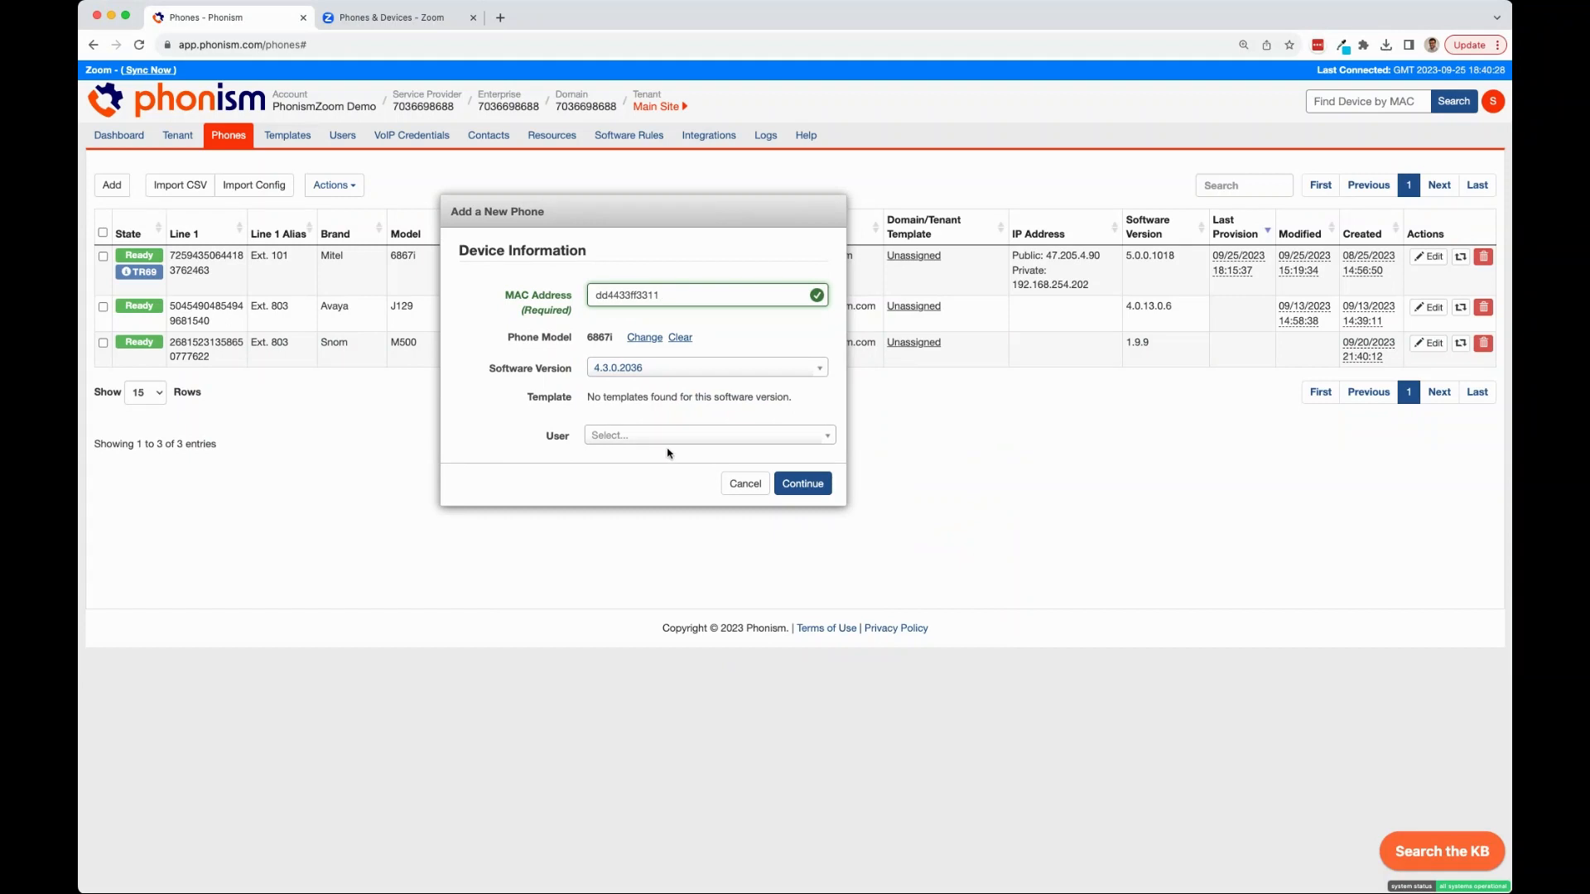
Step: Assign the new phone to the Phonism ZCC user and create it
left_click(669, 437)
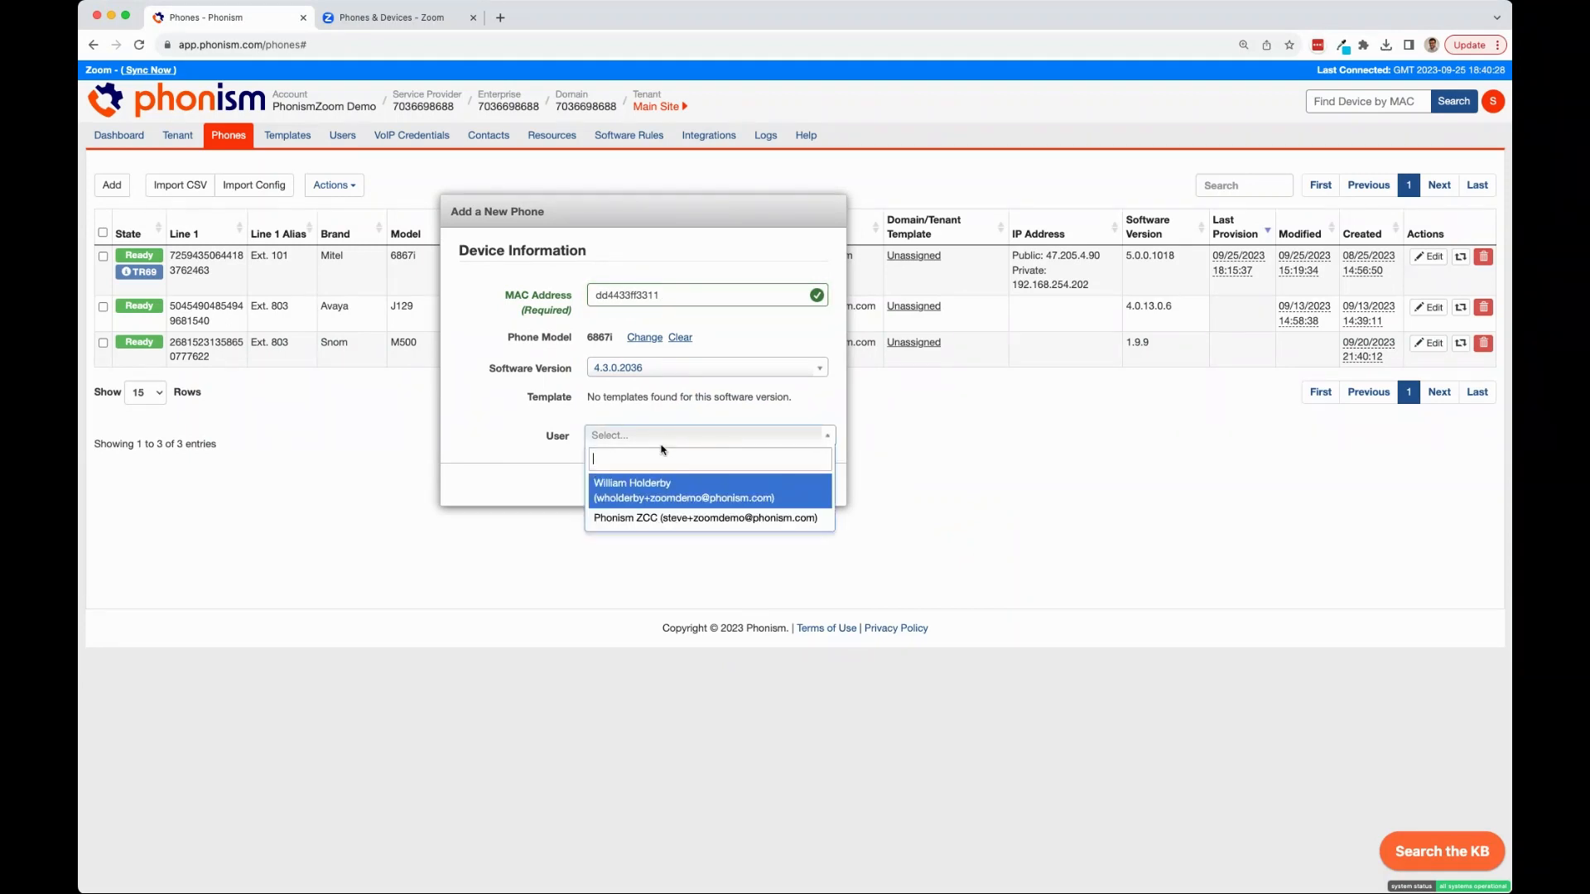
left_click(615, 518)
left_click(803, 484)
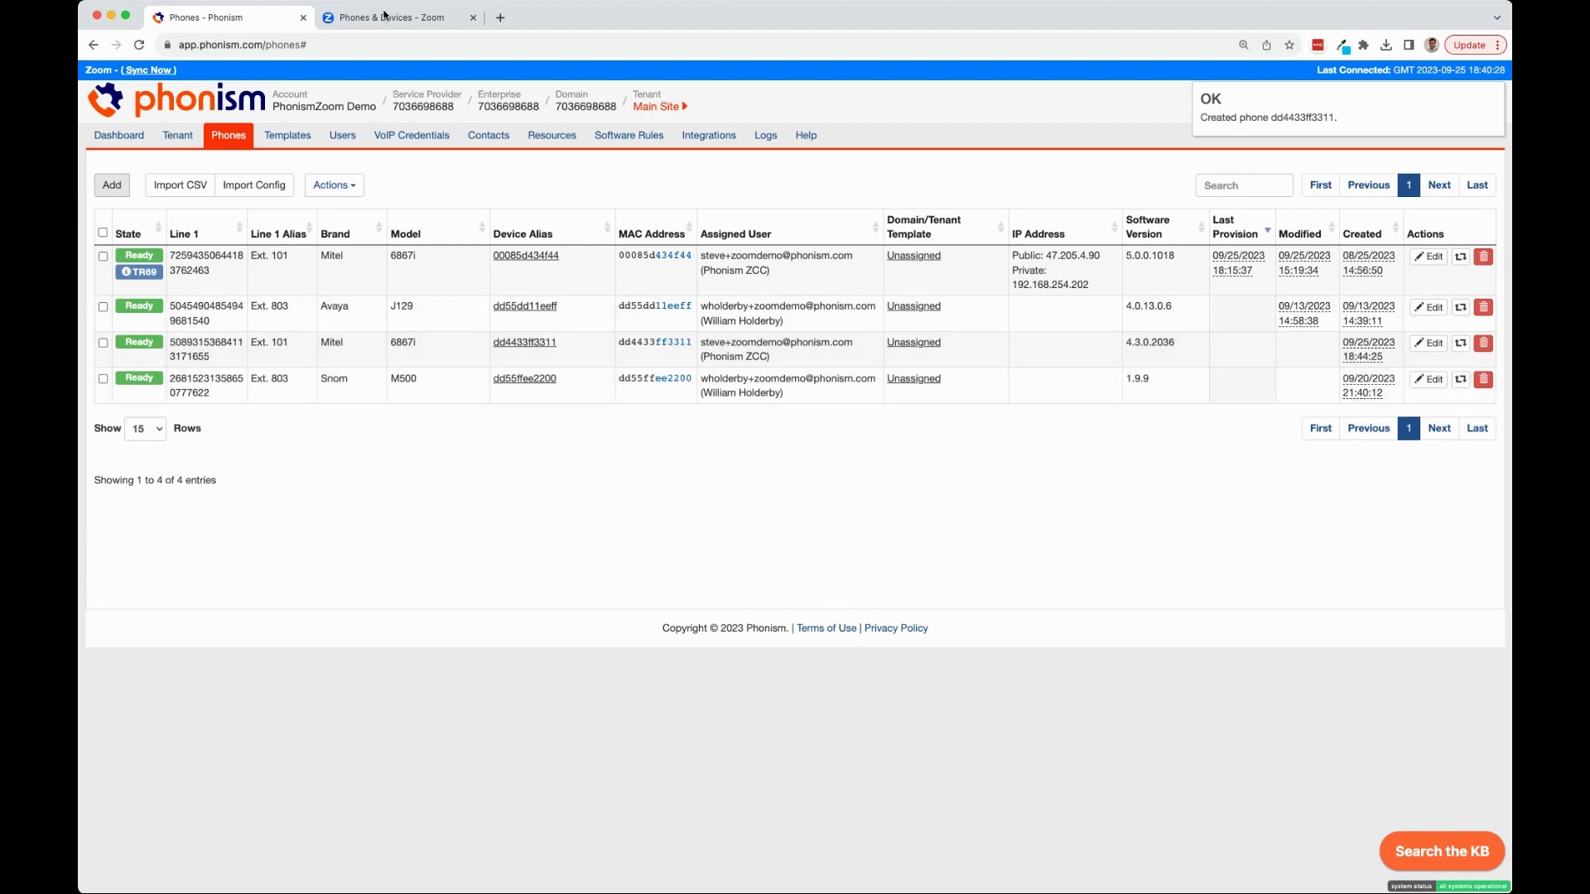
Step: Switch to the Zoom web portal, reload the assigned Phones & Devices list and check it for the new phone and the brand filter options
left_click(383, 14)
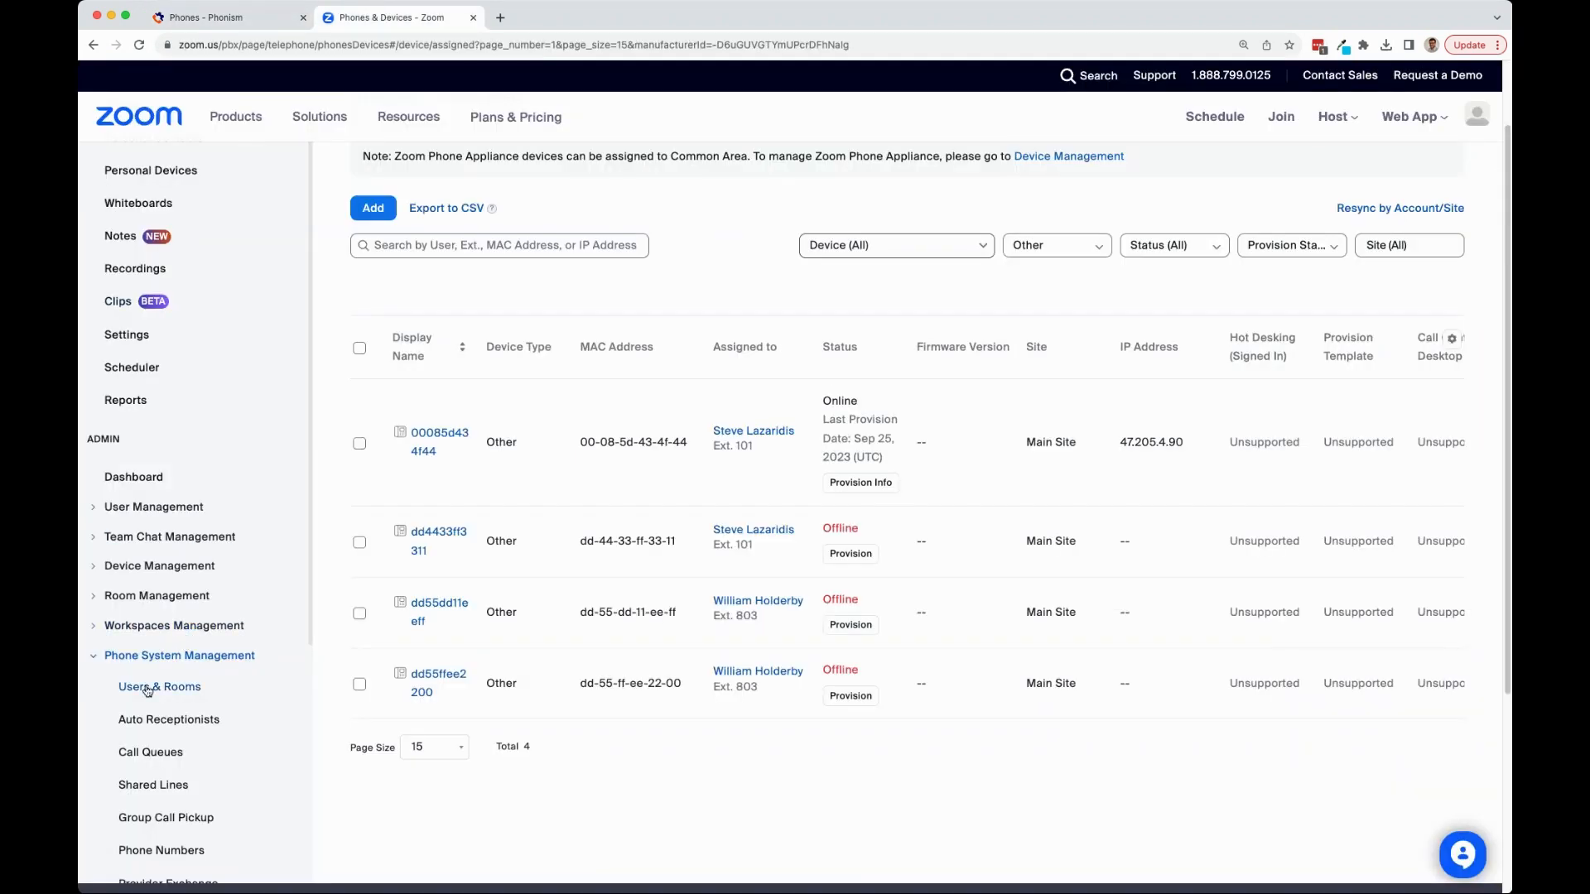
scroll(198, 642, "down", 5)
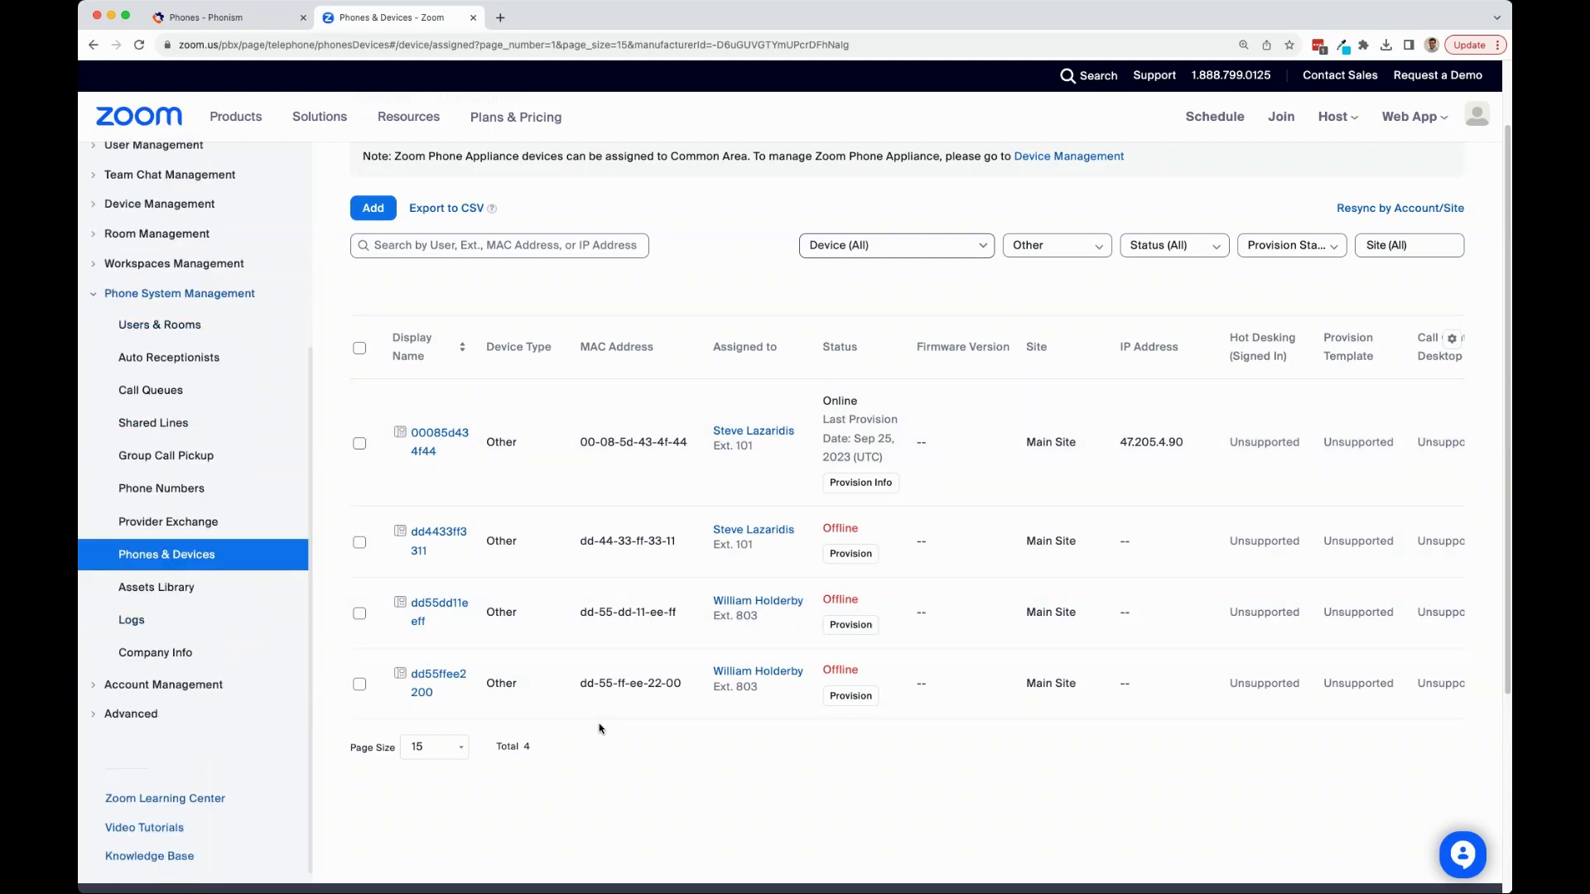
left_click(177, 556)
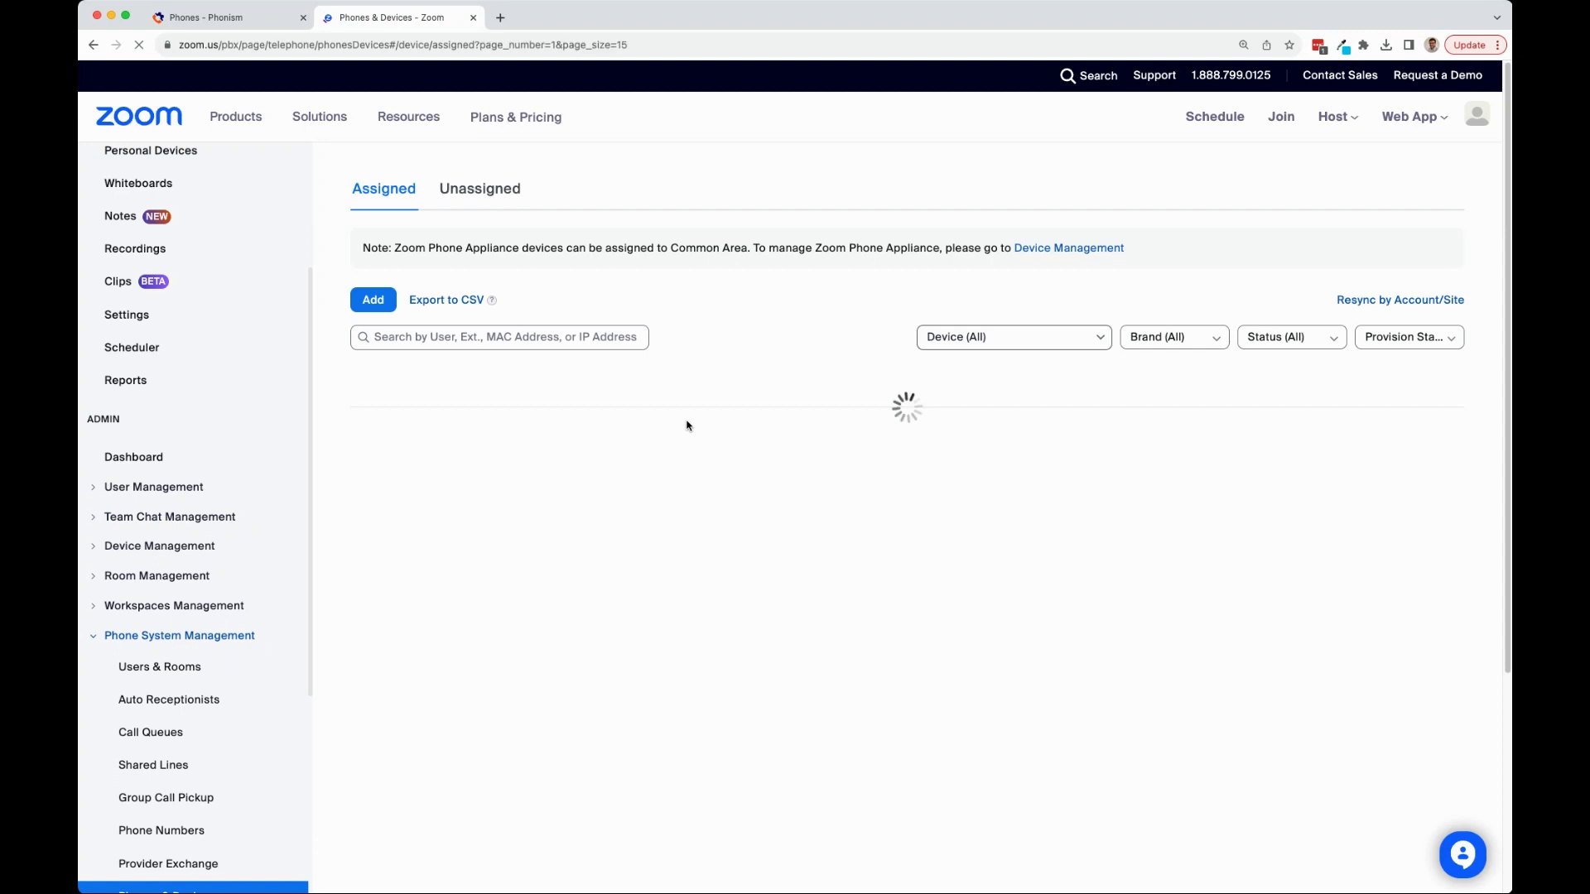
scroll(668, 441, "down", 3)
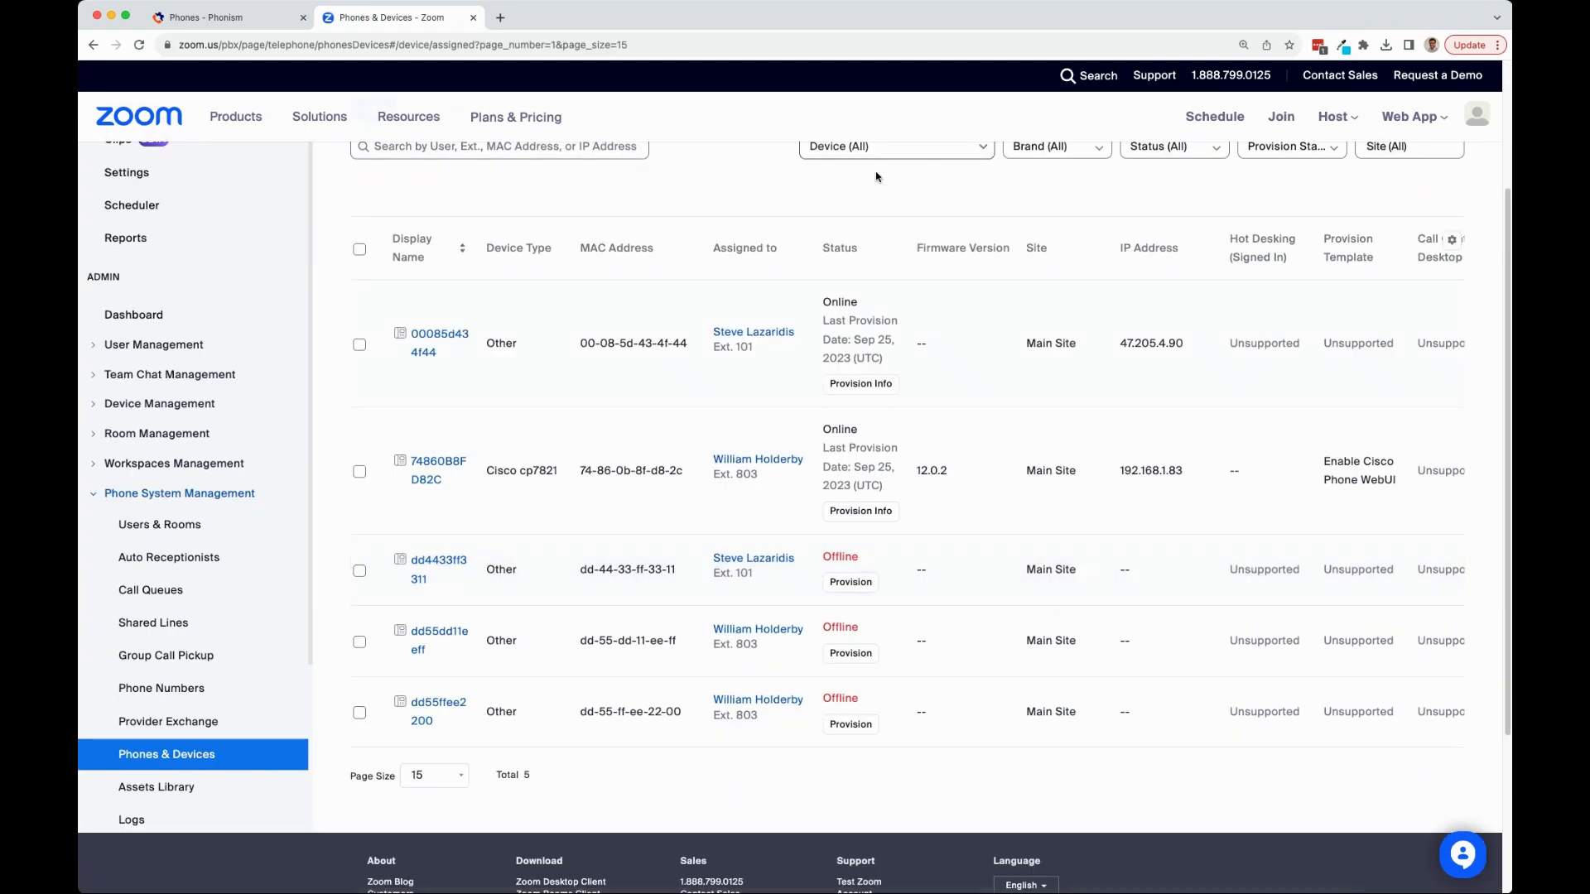
scroll(711, 308, "up", 3)
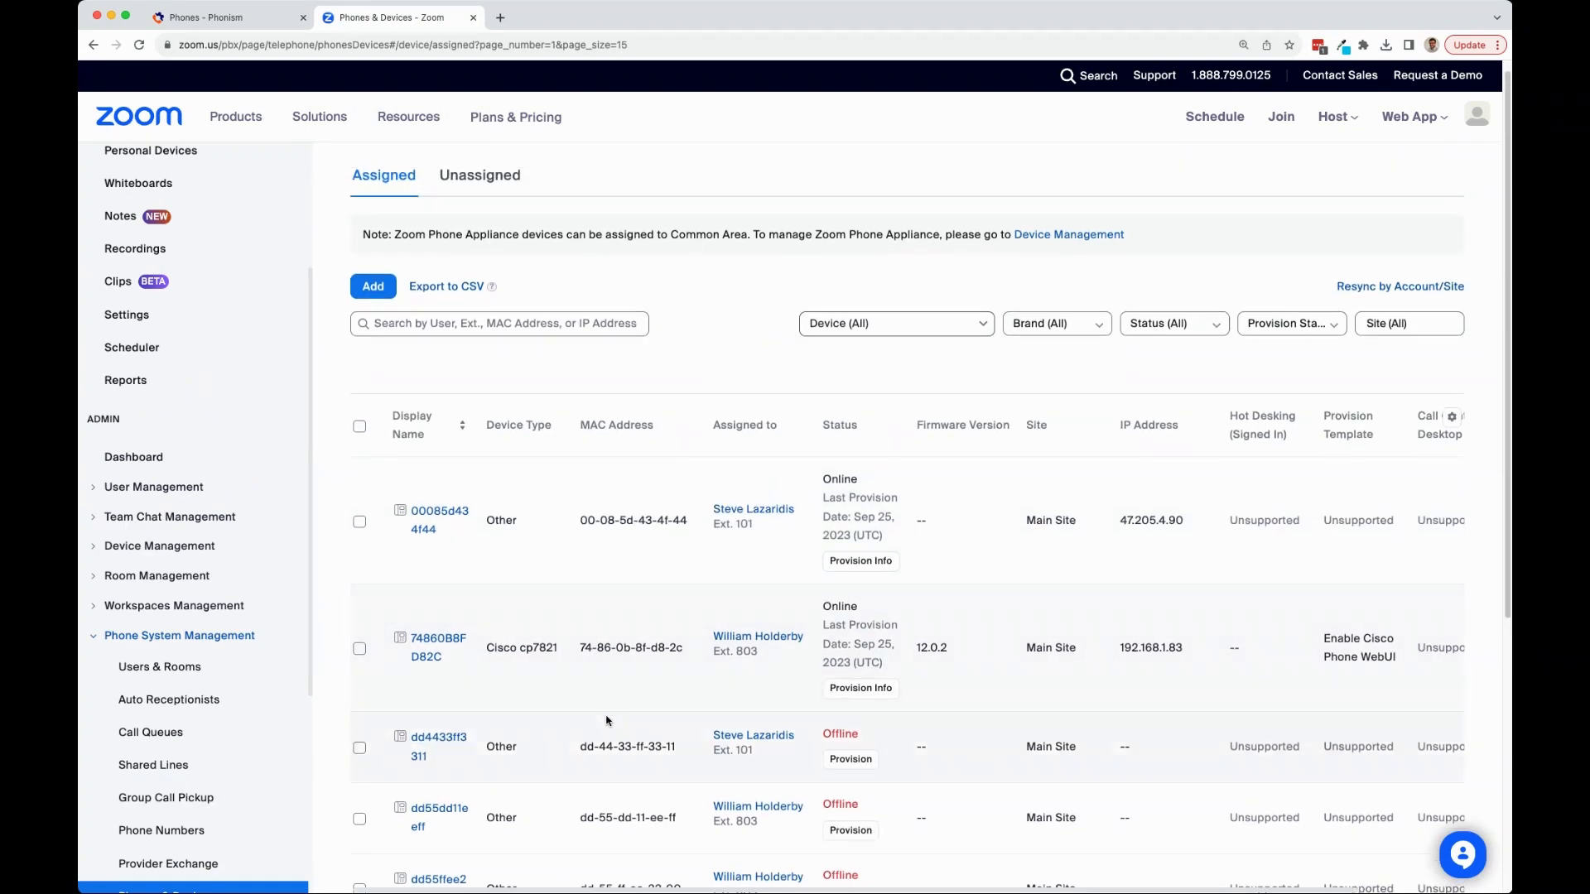
left_click(1050, 323)
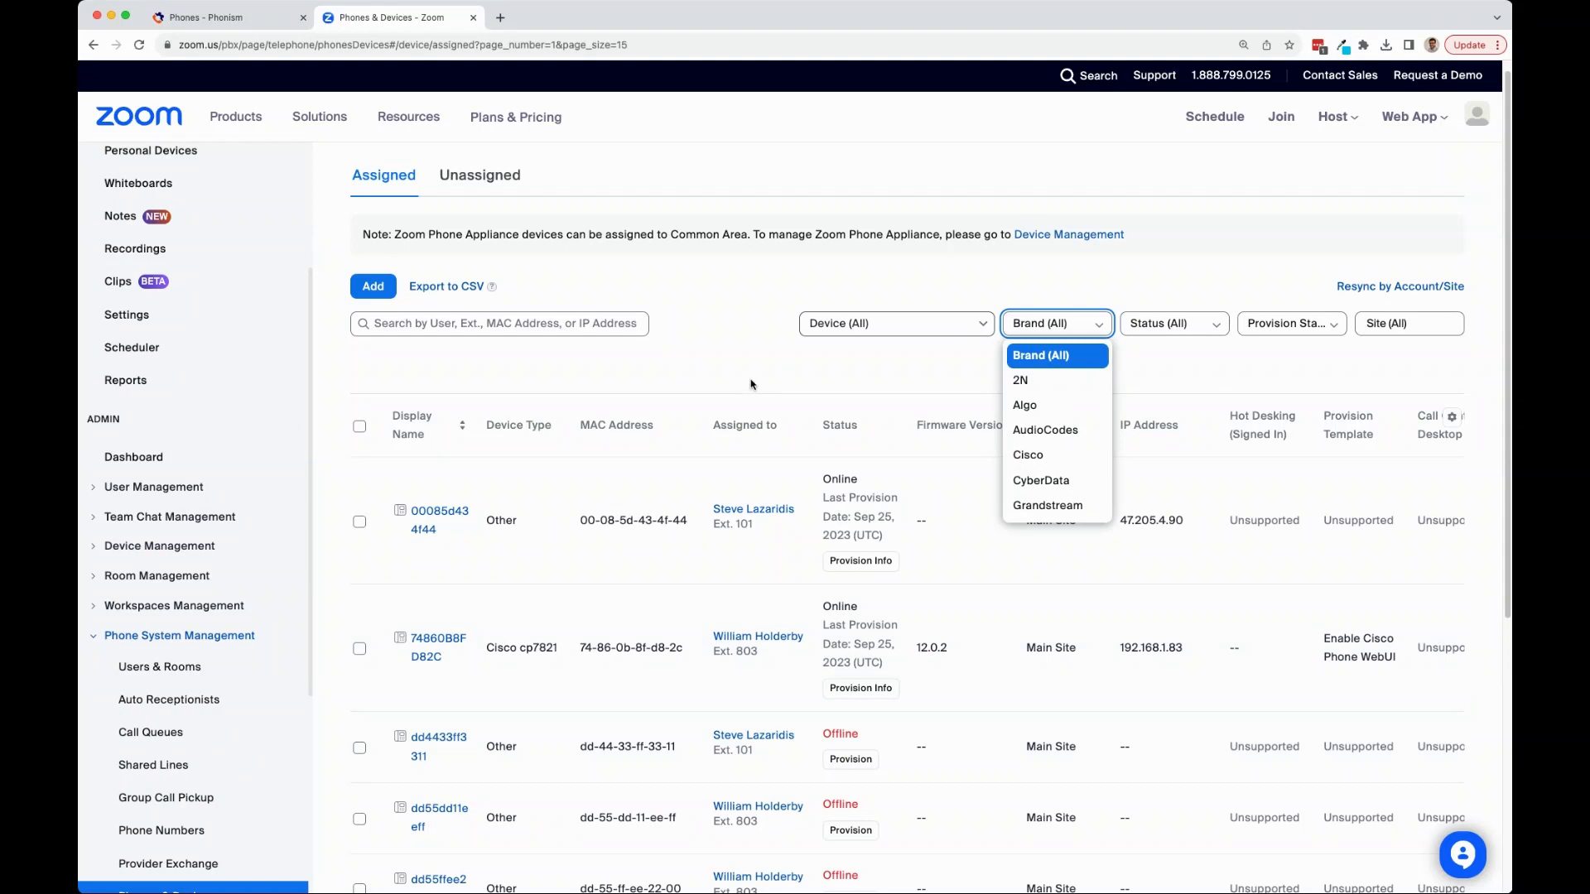
scroll(653, 396, "down", 2)
scroll(654, 396, "down", 3)
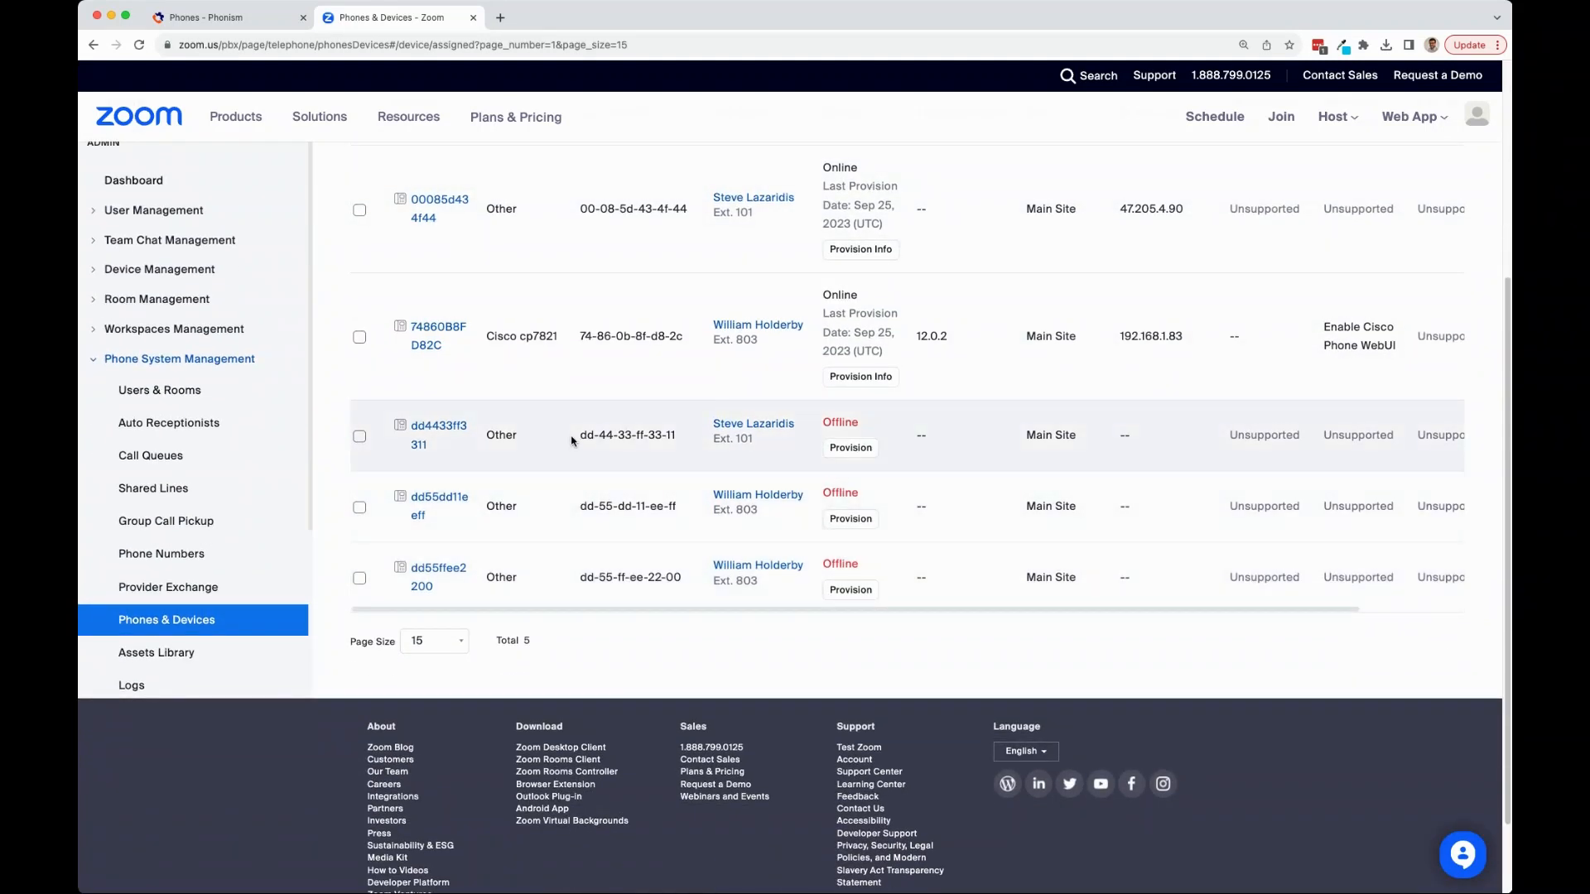
Step: Cross-check phone dd4433ff3311 between the Phonism phone list and its MAC address row in Zoom
left_click(246, 18)
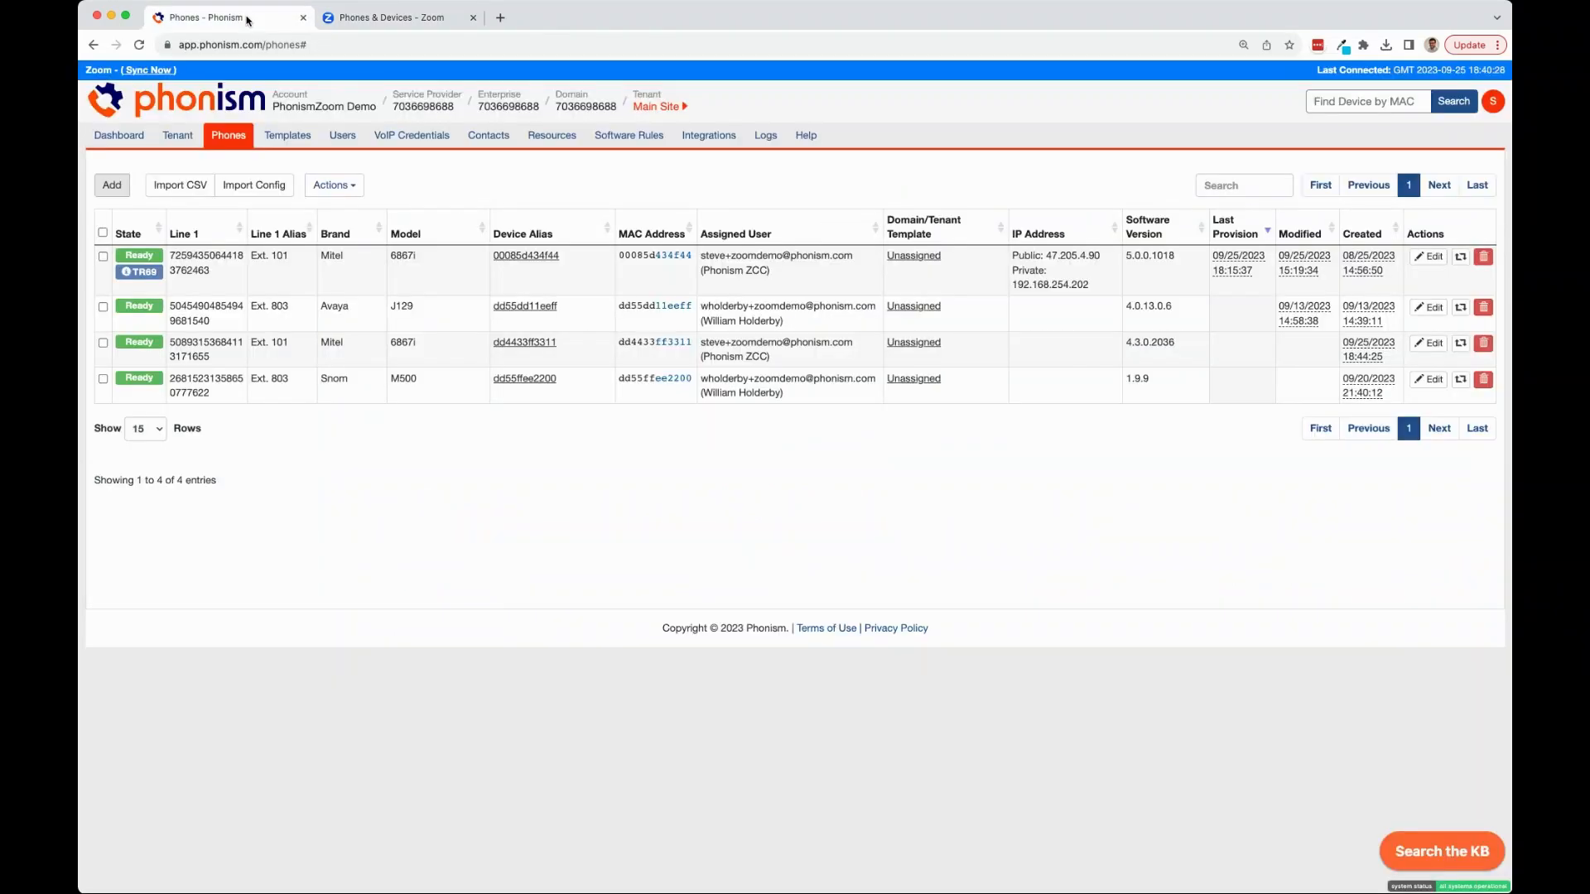
left_click(393, 17)
left_click_drag(575, 445, 683, 440)
left_click(686, 441)
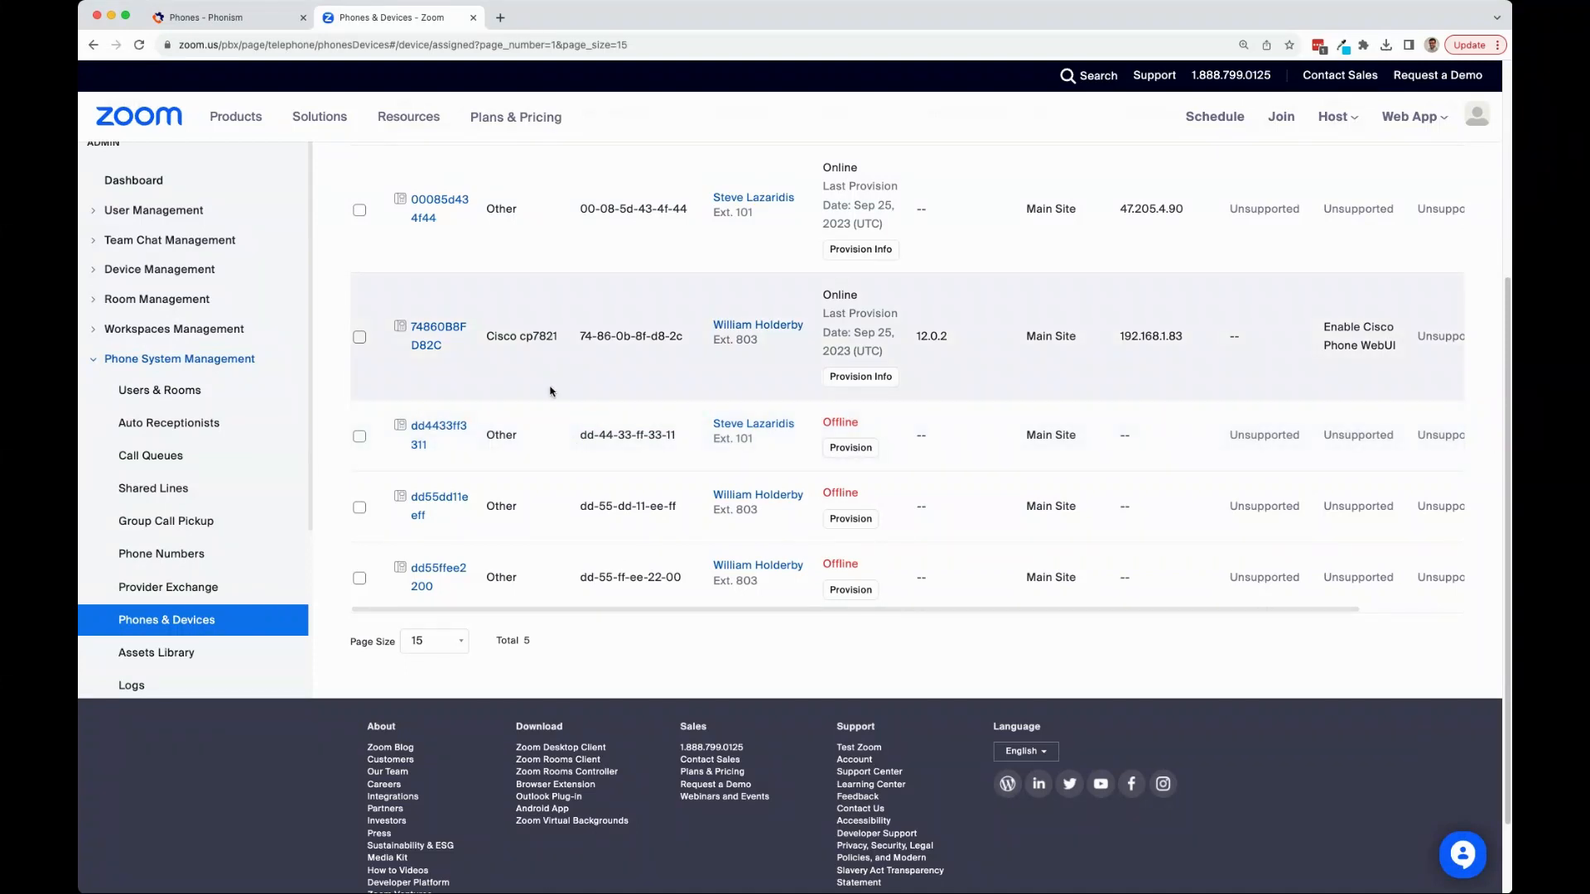
Step: Compare the device type of phone 00085d434f44 with that of the natively supported Cisco phone in the Zoom device list
scroll(547, 388, "up", 1)
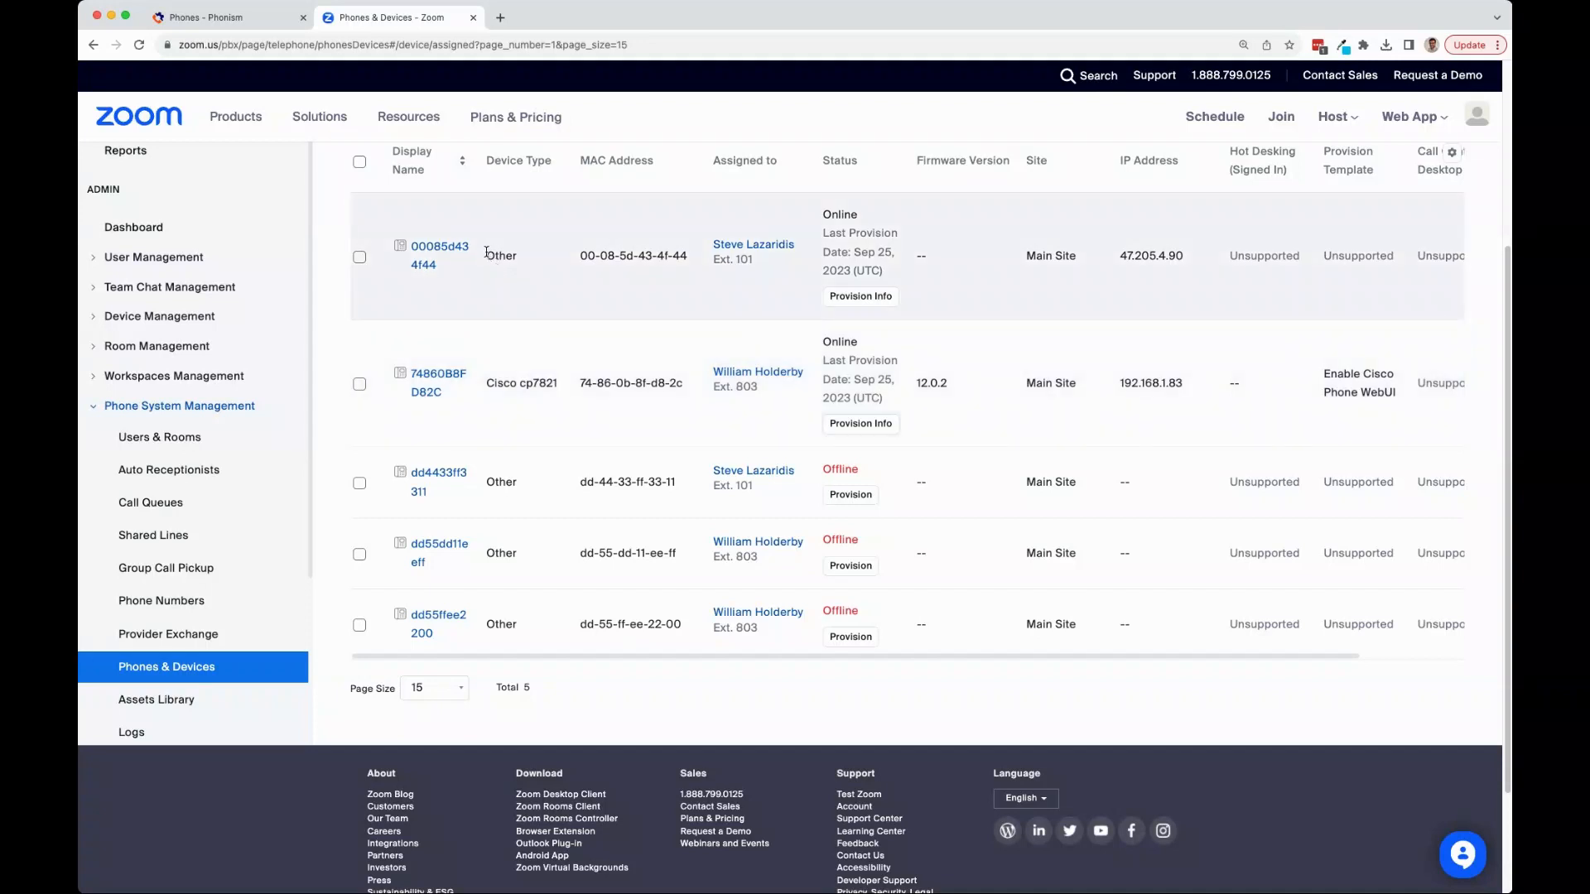
left_click_drag(486, 251, 516, 250)
left_click(515, 269)
left_click_drag(486, 258, 516, 260)
left_click(529, 257)
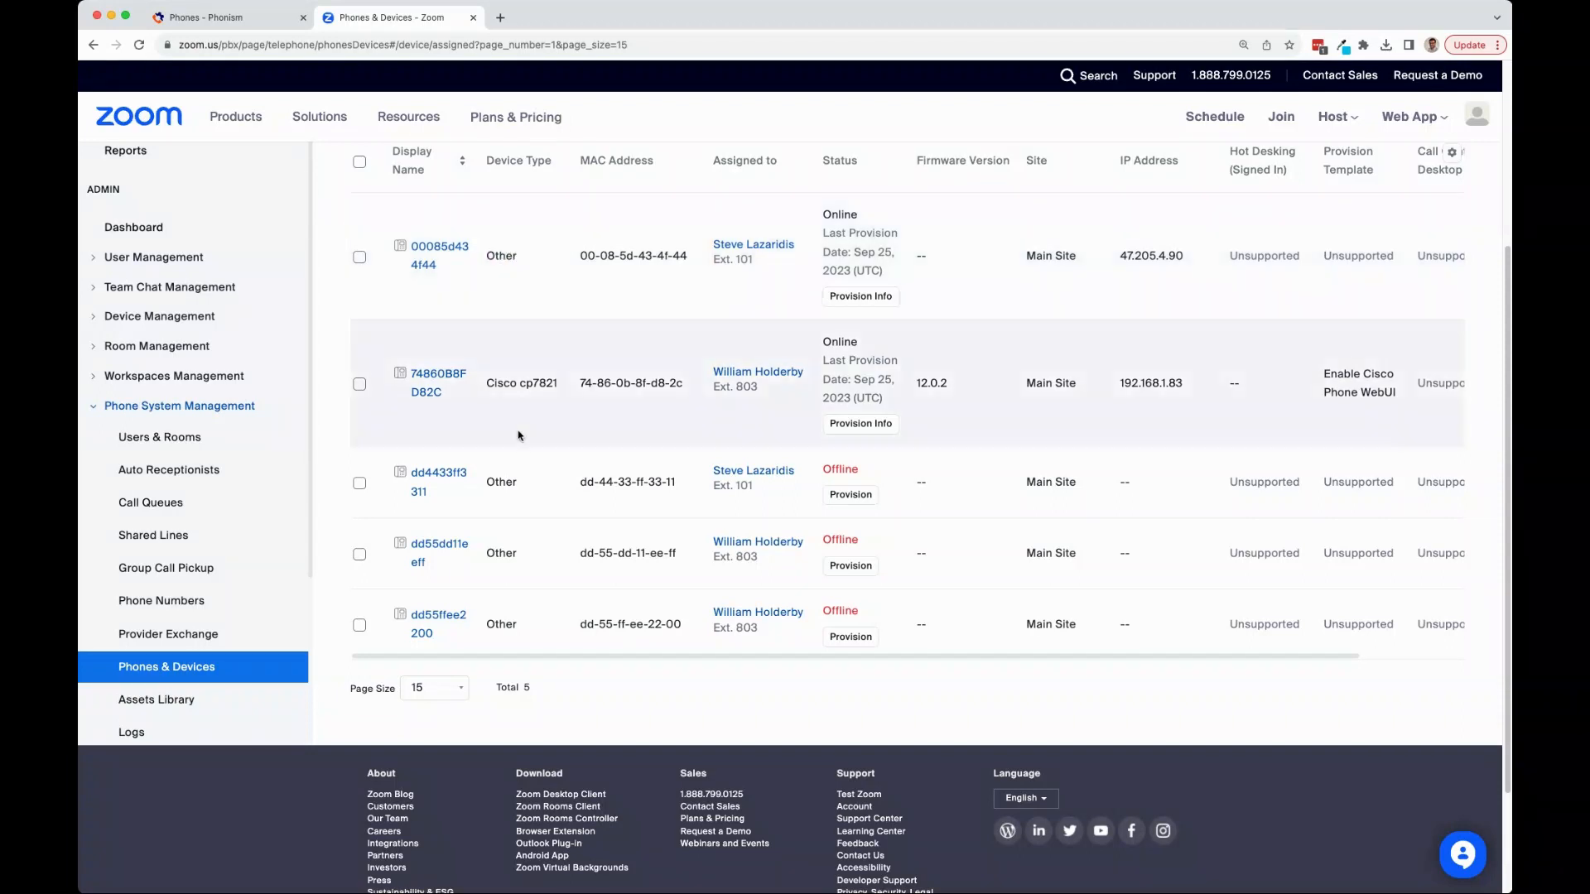
left_click_drag(487, 382, 558, 383)
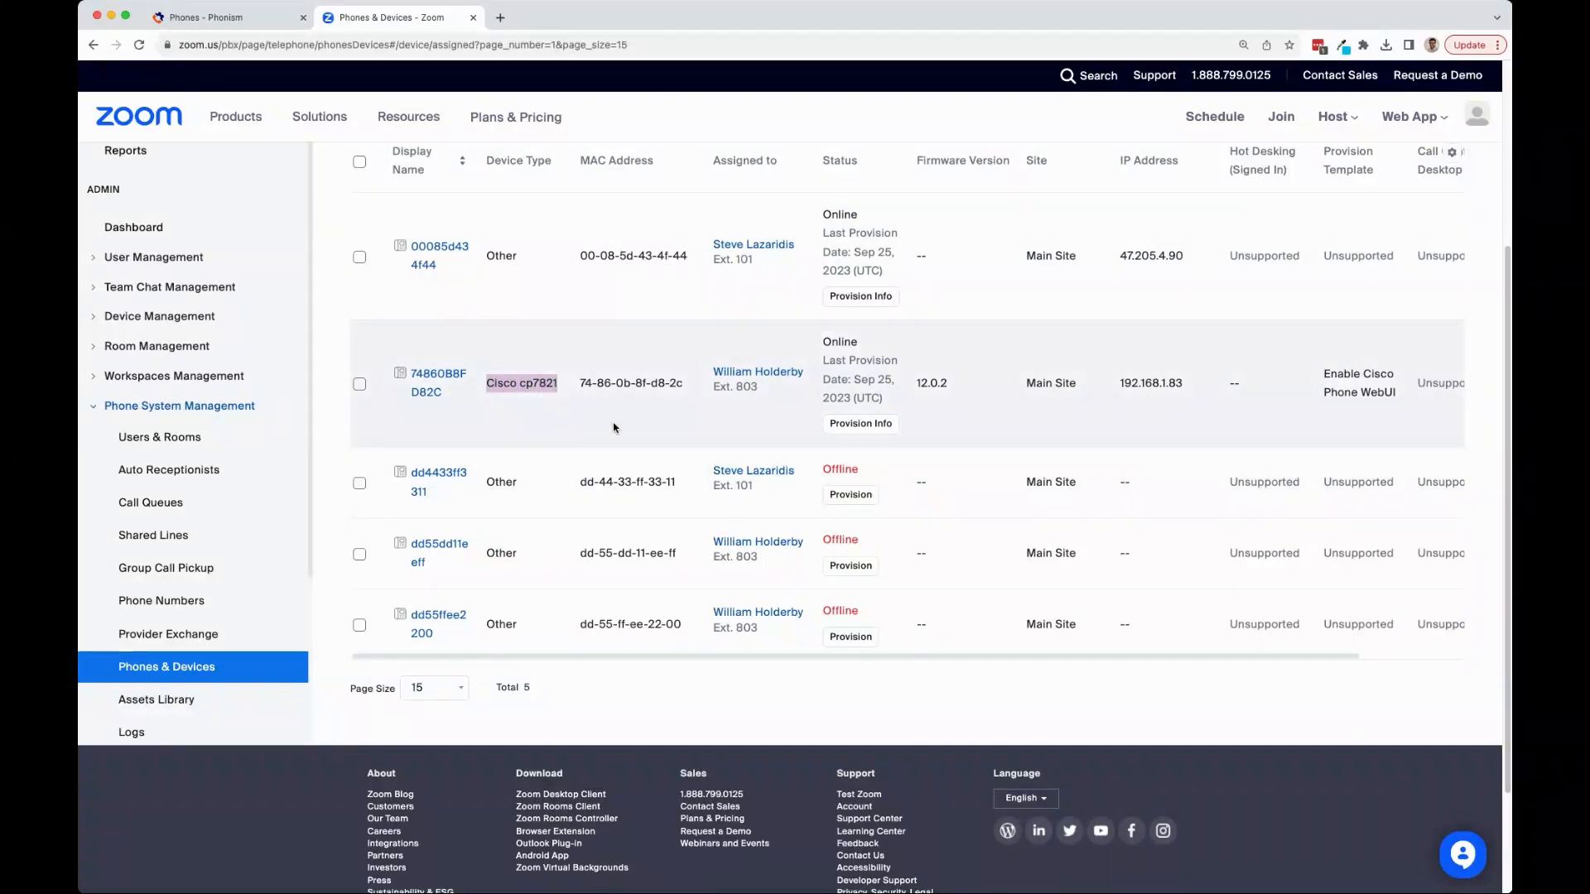
left_click(549, 384)
left_click_drag(565, 386, 483, 386)
left_click(524, 387)
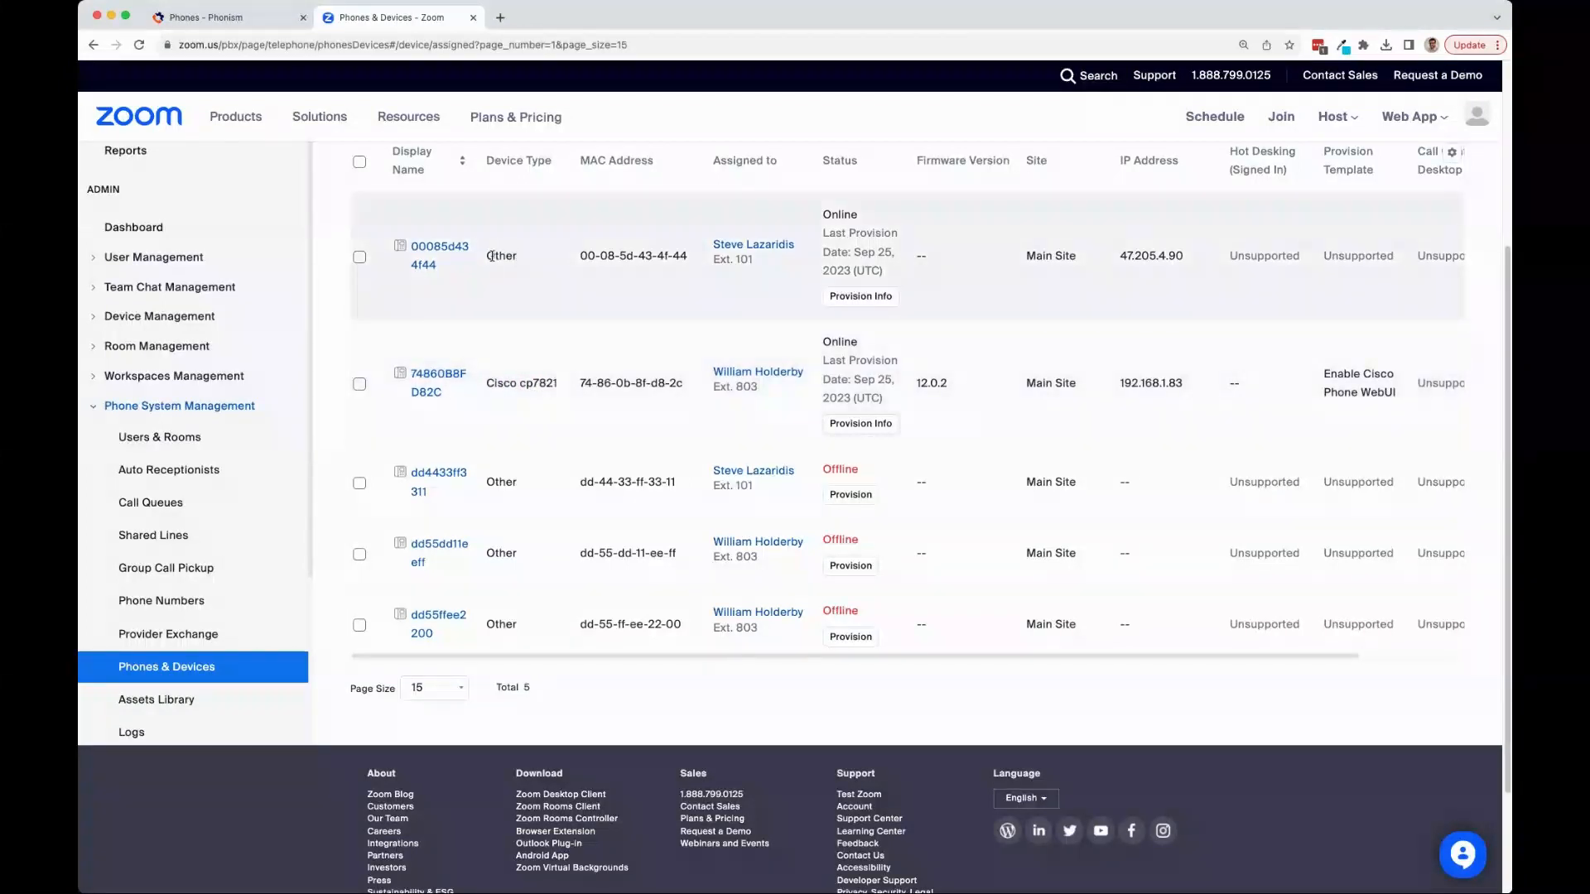
left_click_drag(488, 253, 518, 256)
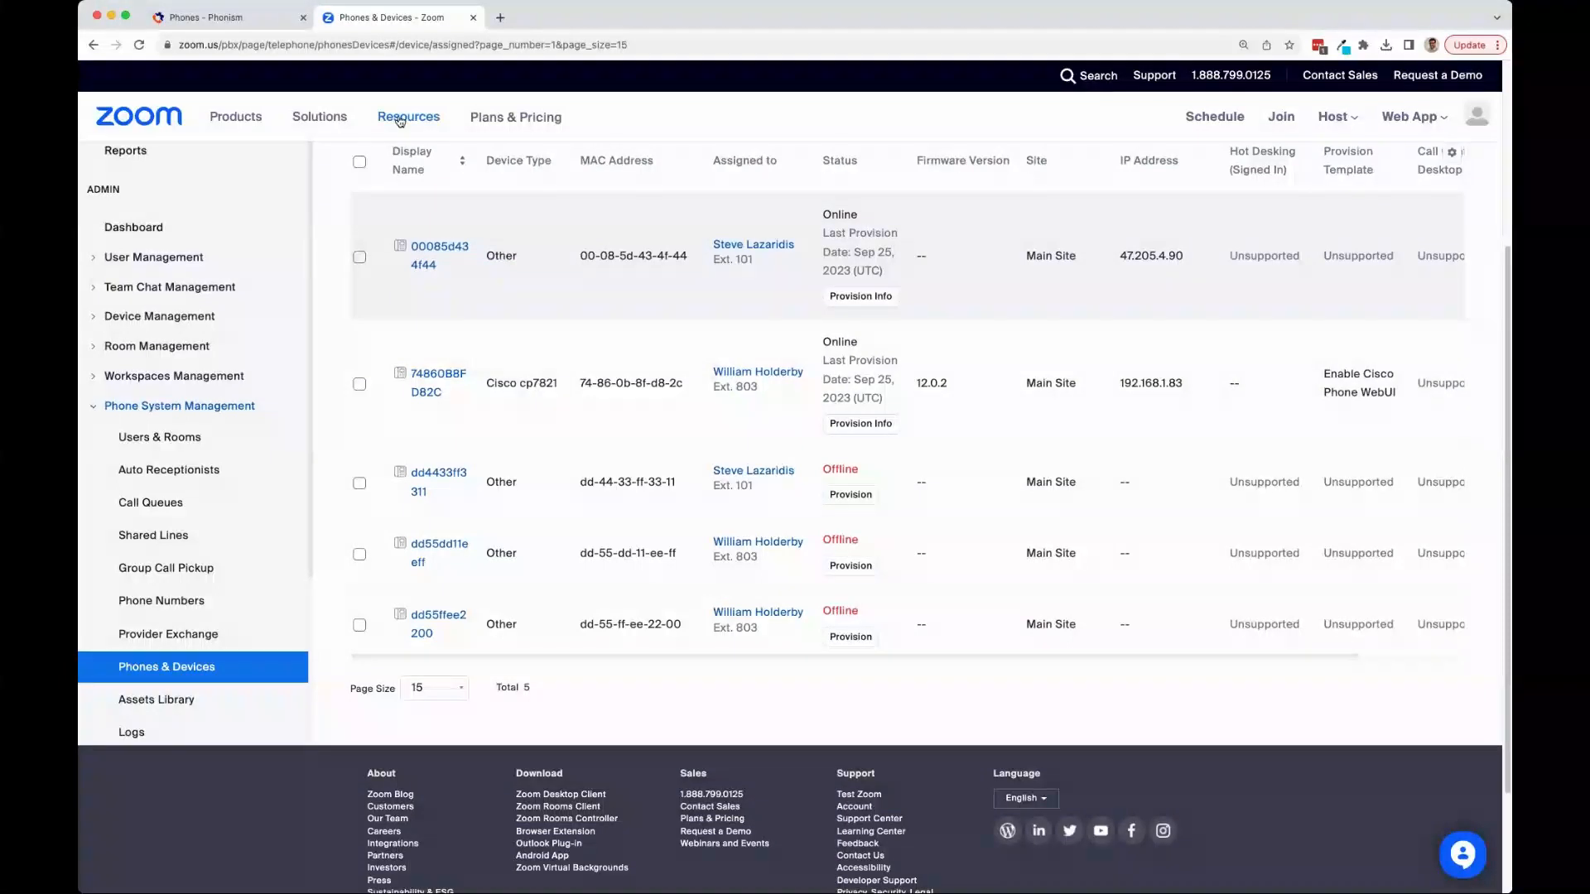
Step: Switch back to Phonism and open the Mitel phone dd4433ff3311 for editing
left_click(205, 17)
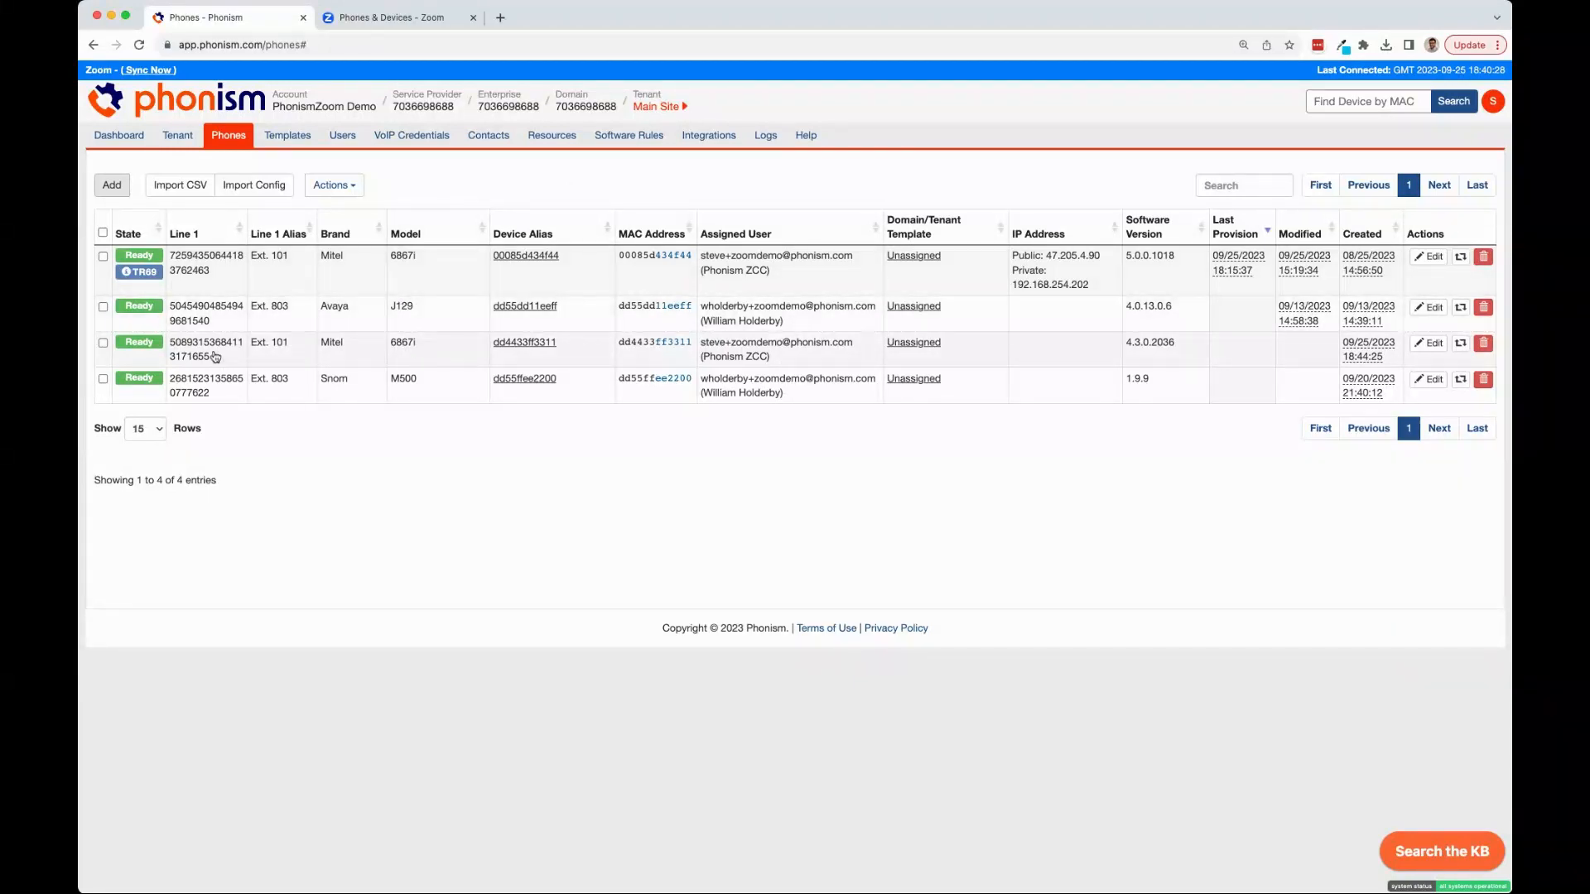
left_click(472, 352)
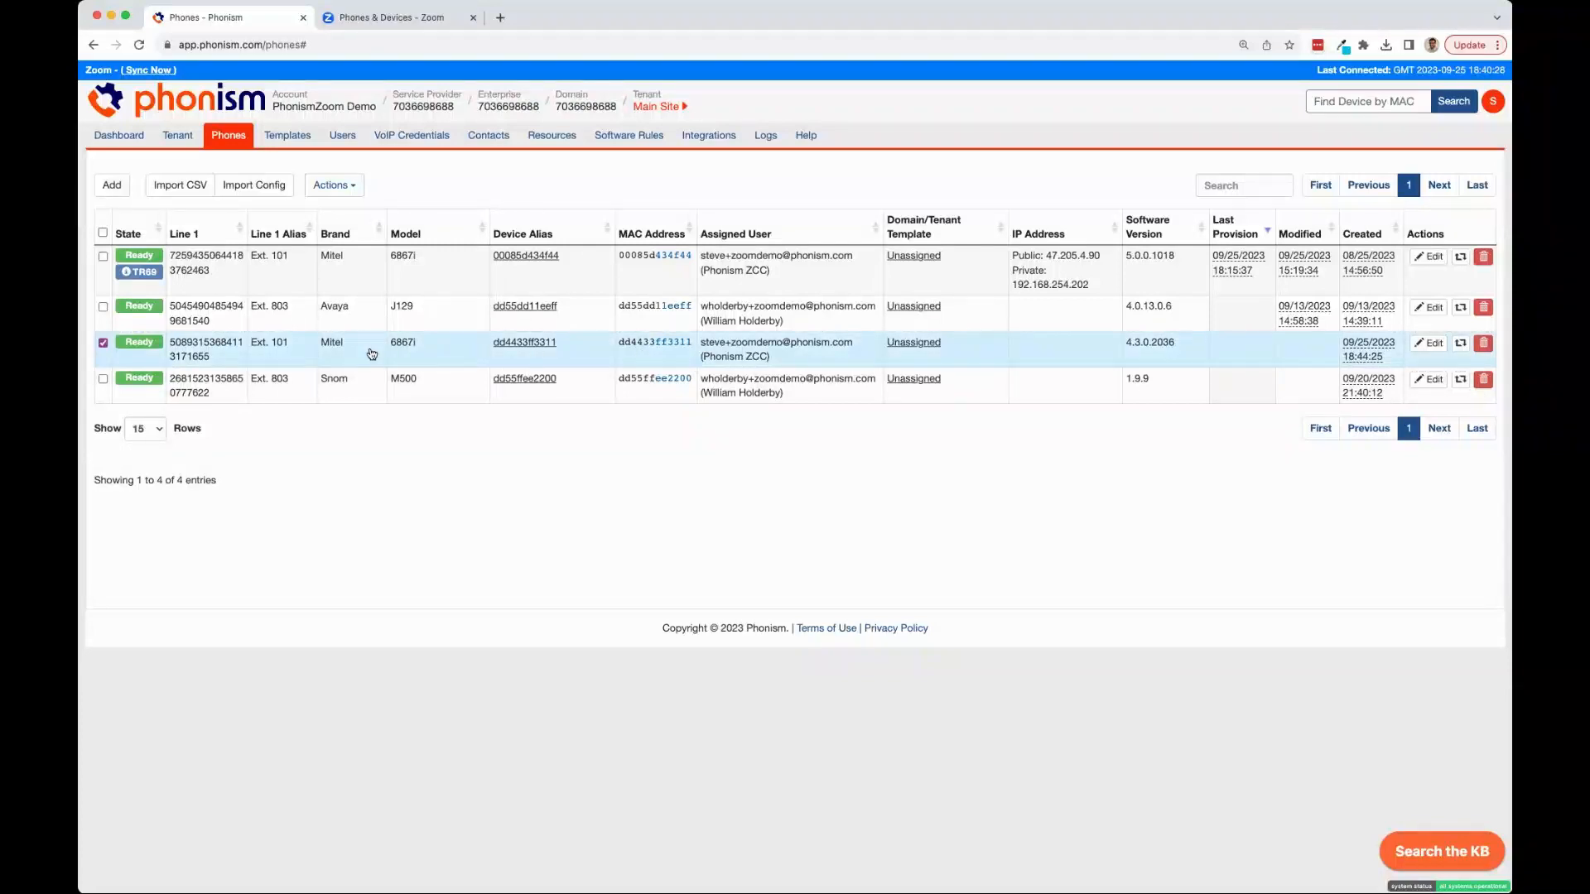
left_click(454, 357)
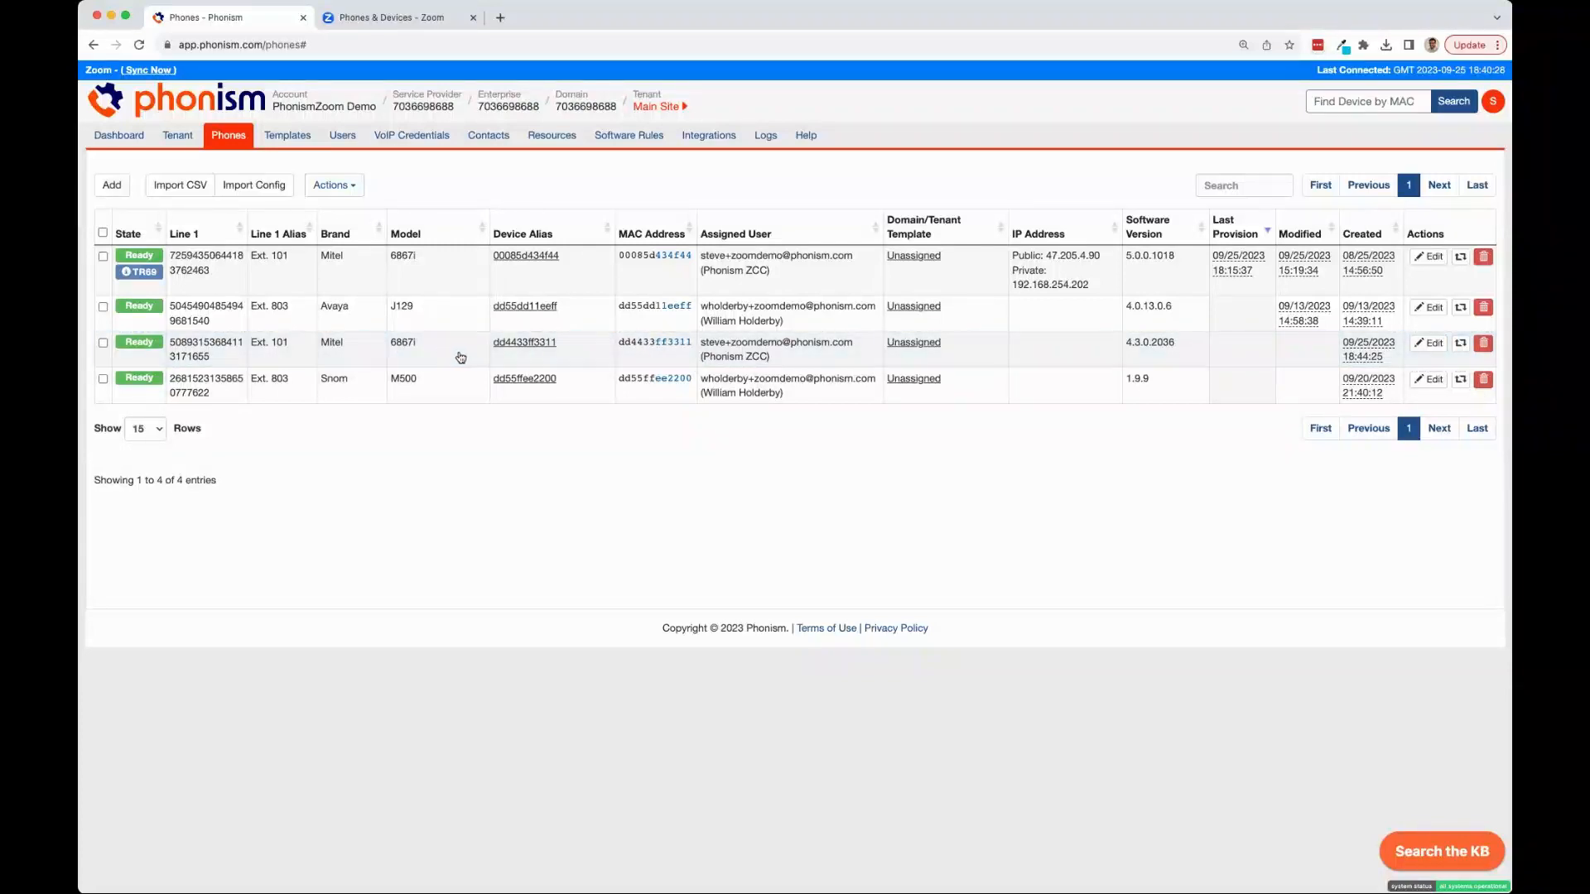
left_click(1426, 343)
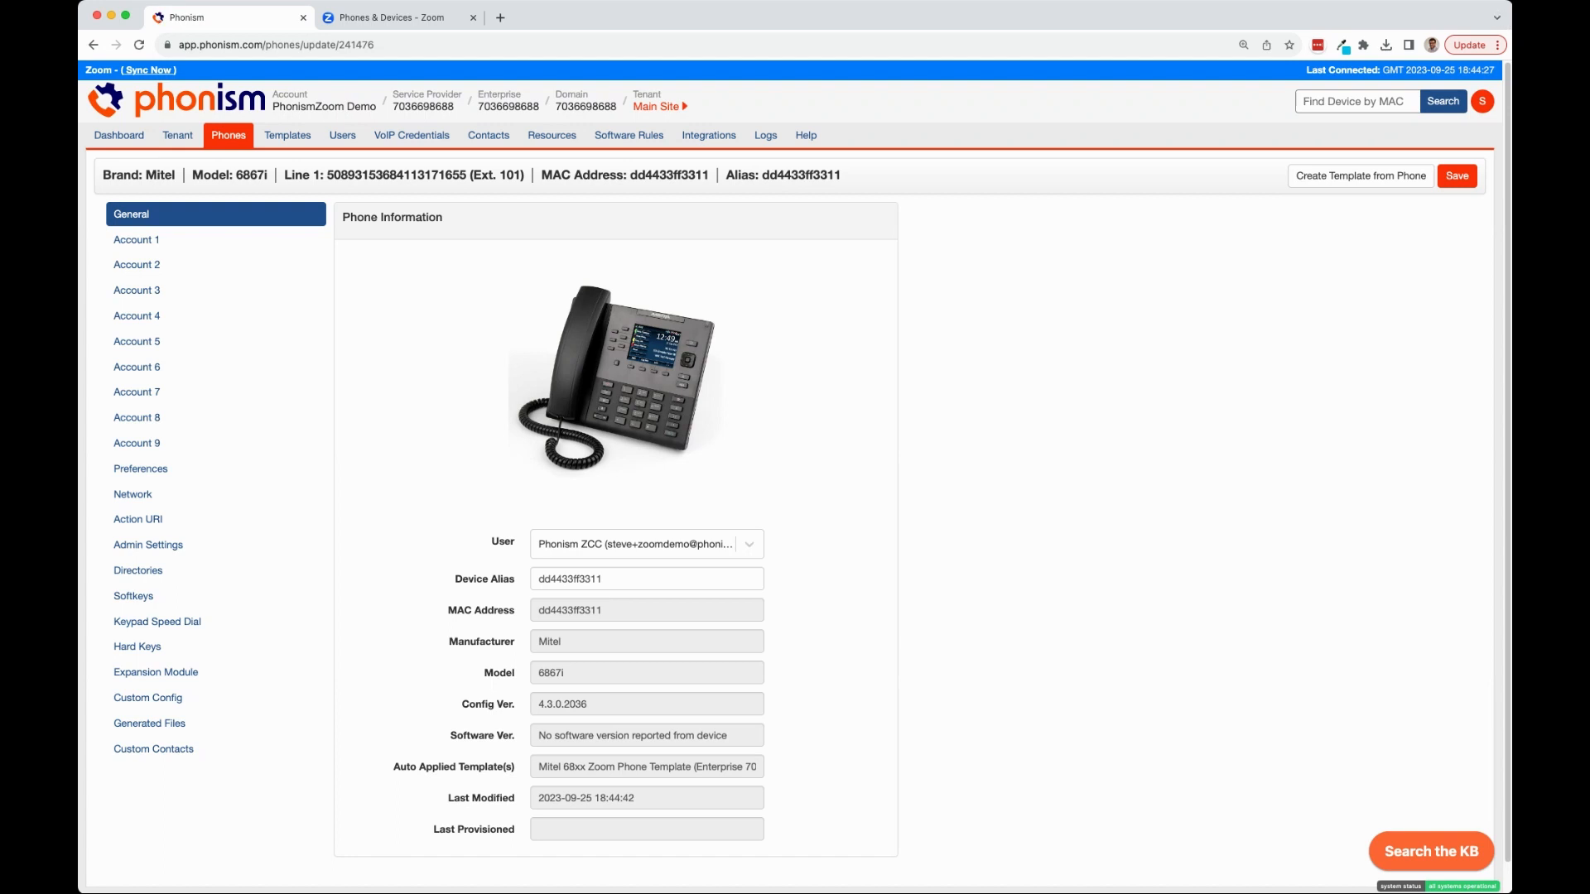
left_click_drag(1511, 20, 1529, 20)
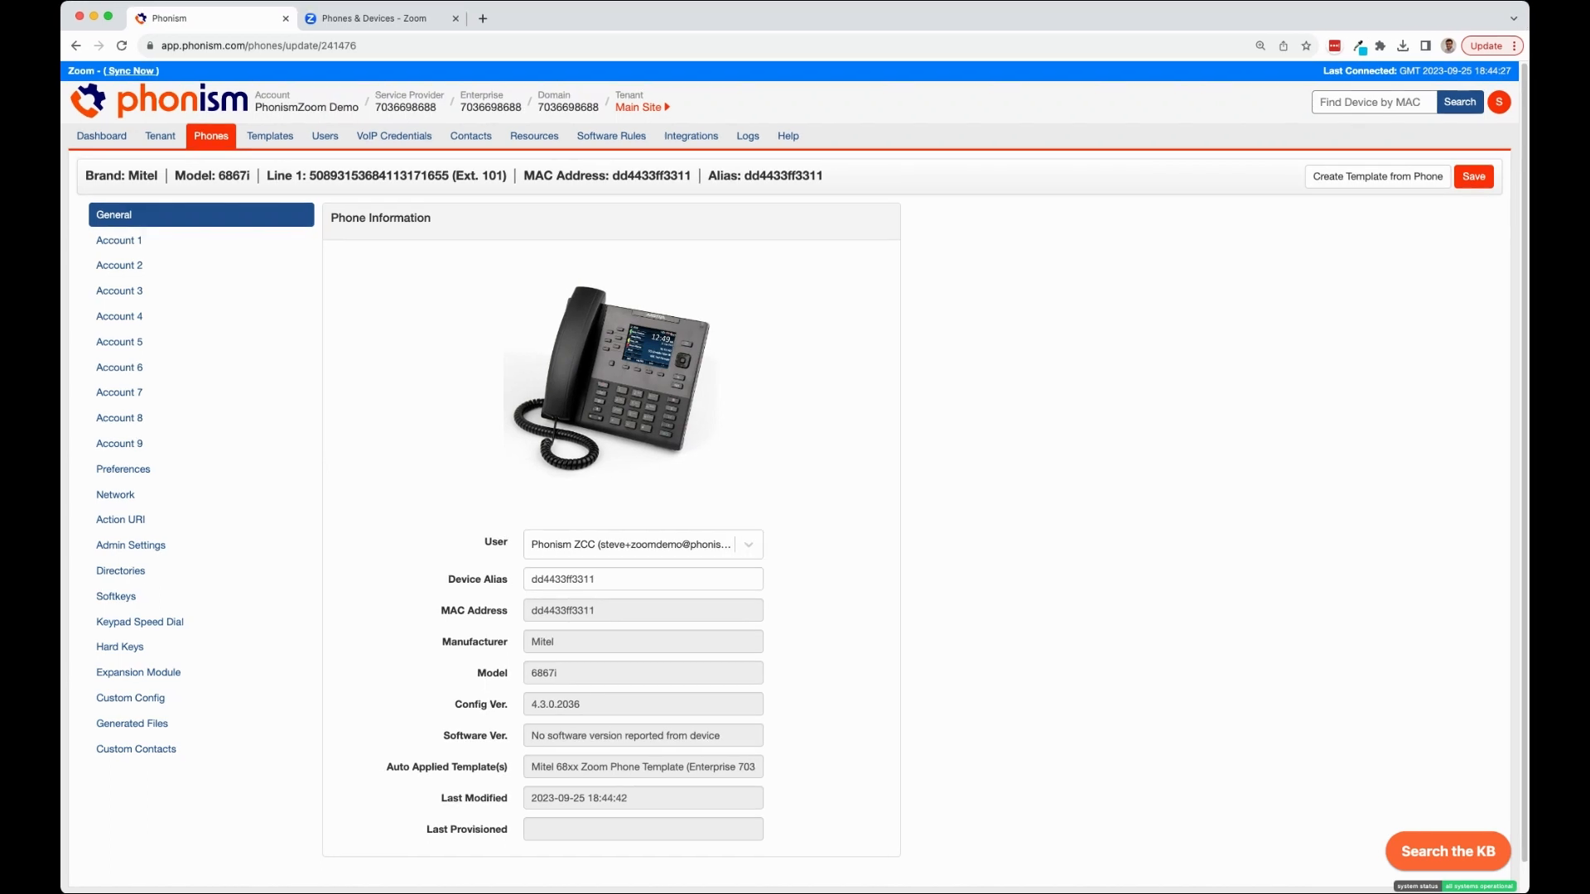
Step: Review the VoIP credentials and SIP network settings of the phone's Account 1
left_click(132, 238)
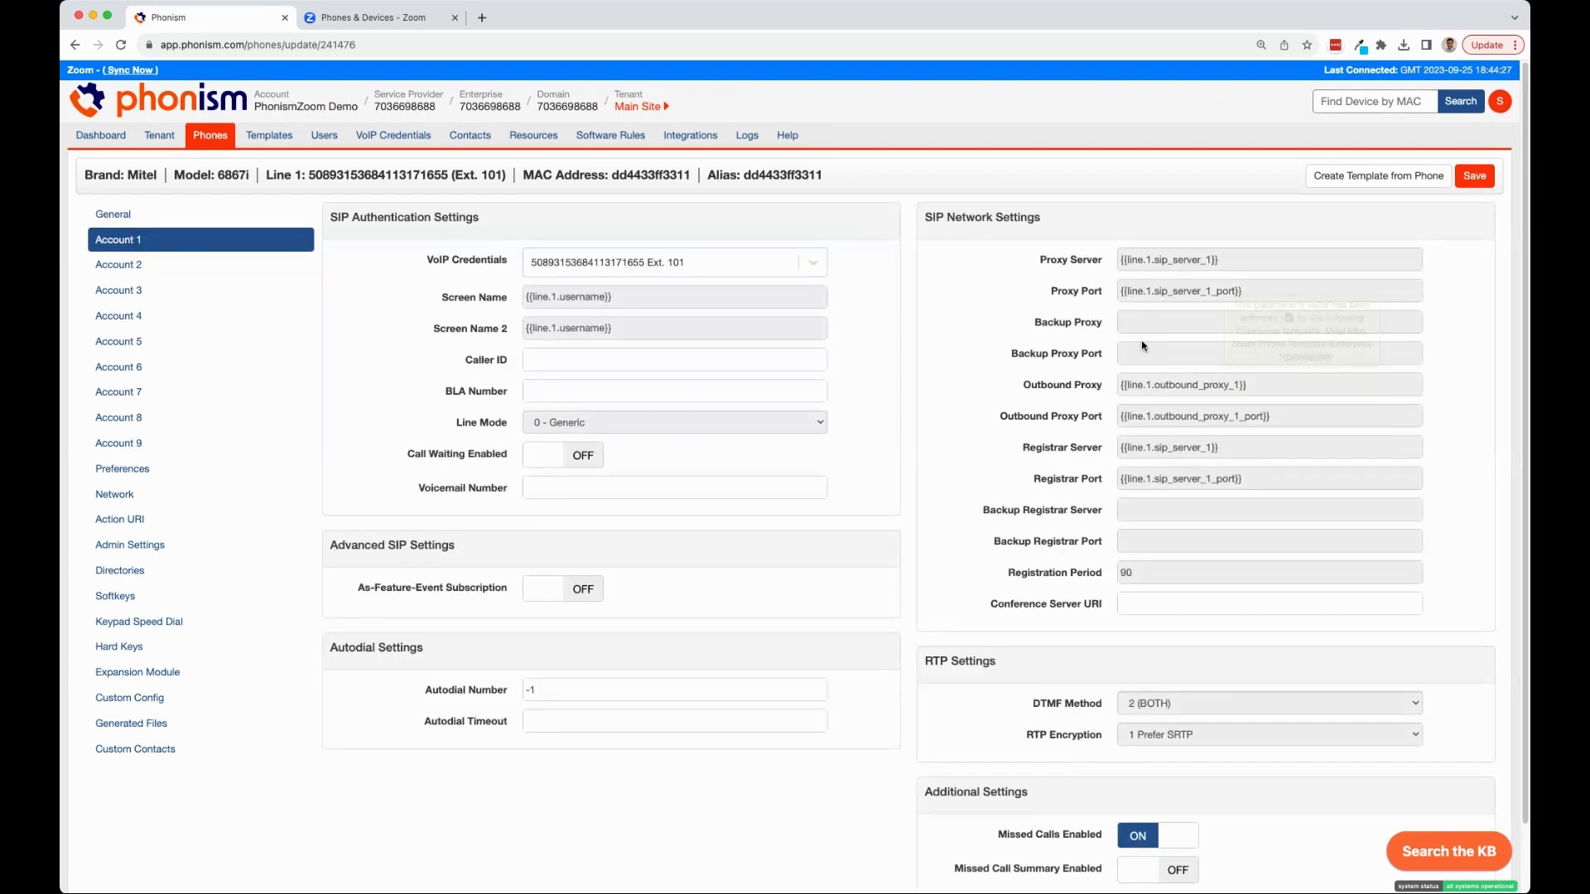
left_click(819, 264)
left_click(841, 262)
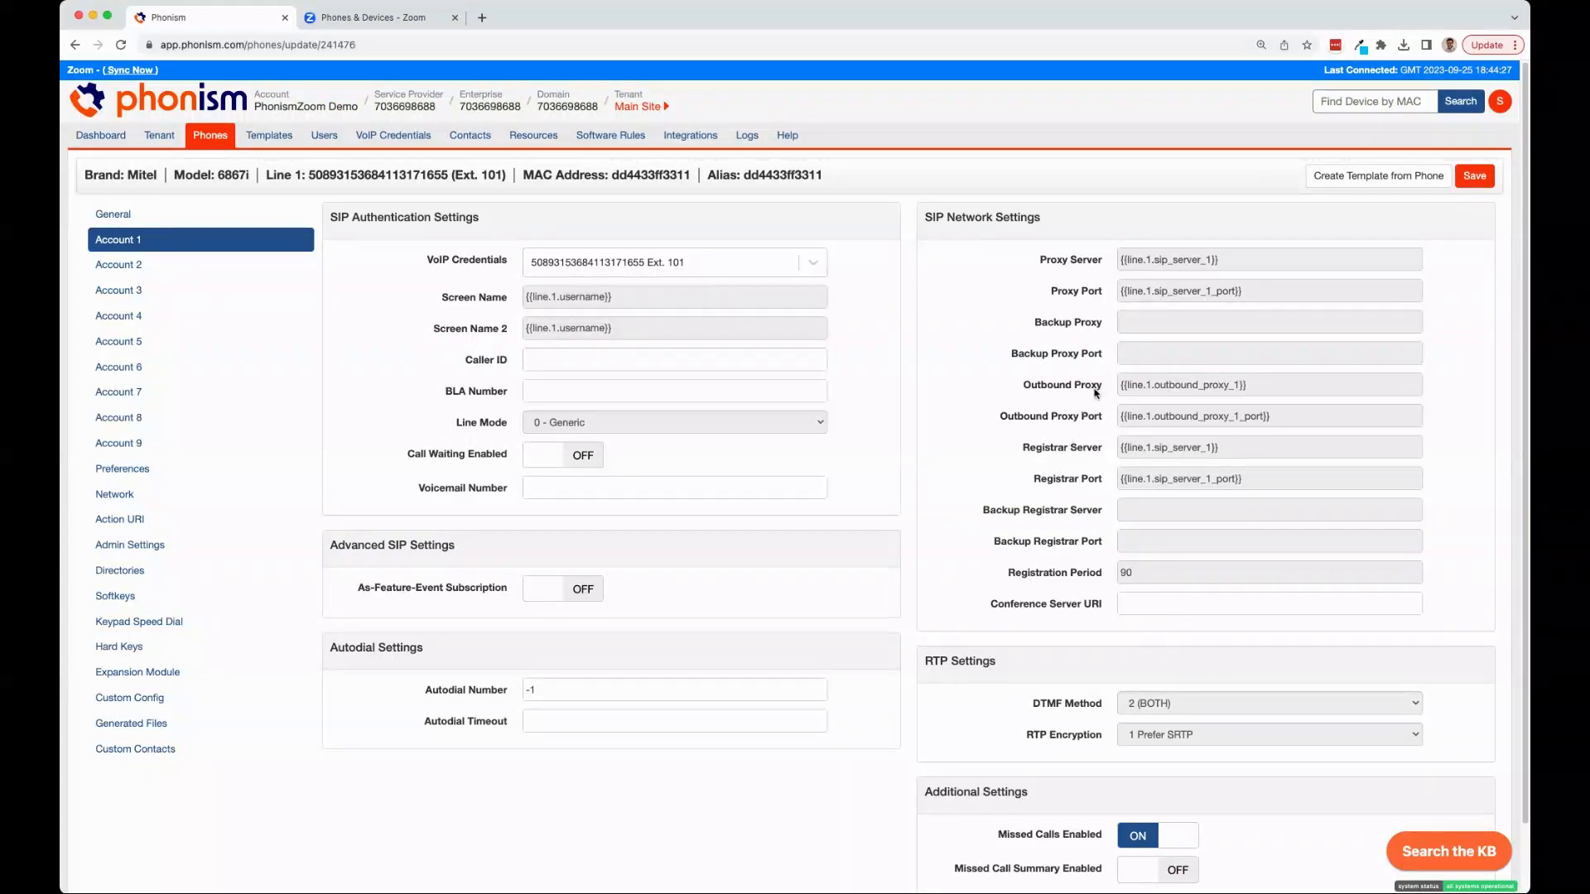
triple_click(1099, 257)
left_click(1074, 428)
Step: Examine the phone's Preferences, Network and Action URI settings
left_click(131, 470)
scroll(417, 298, "down", 2)
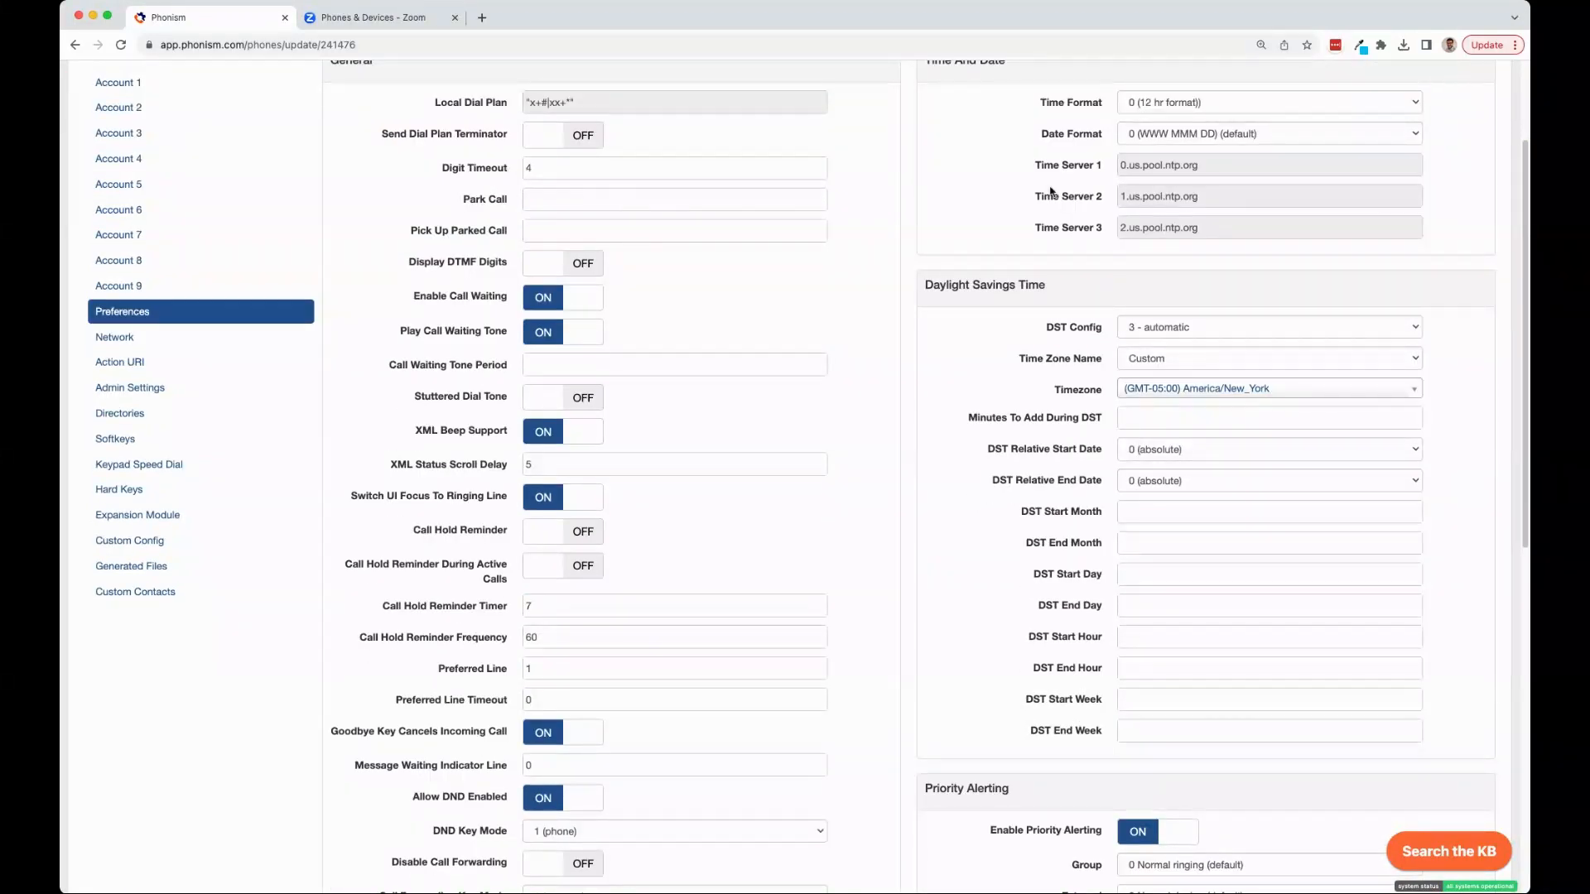
scroll(969, 151, "up", 2)
scroll(949, 505, "down", 4)
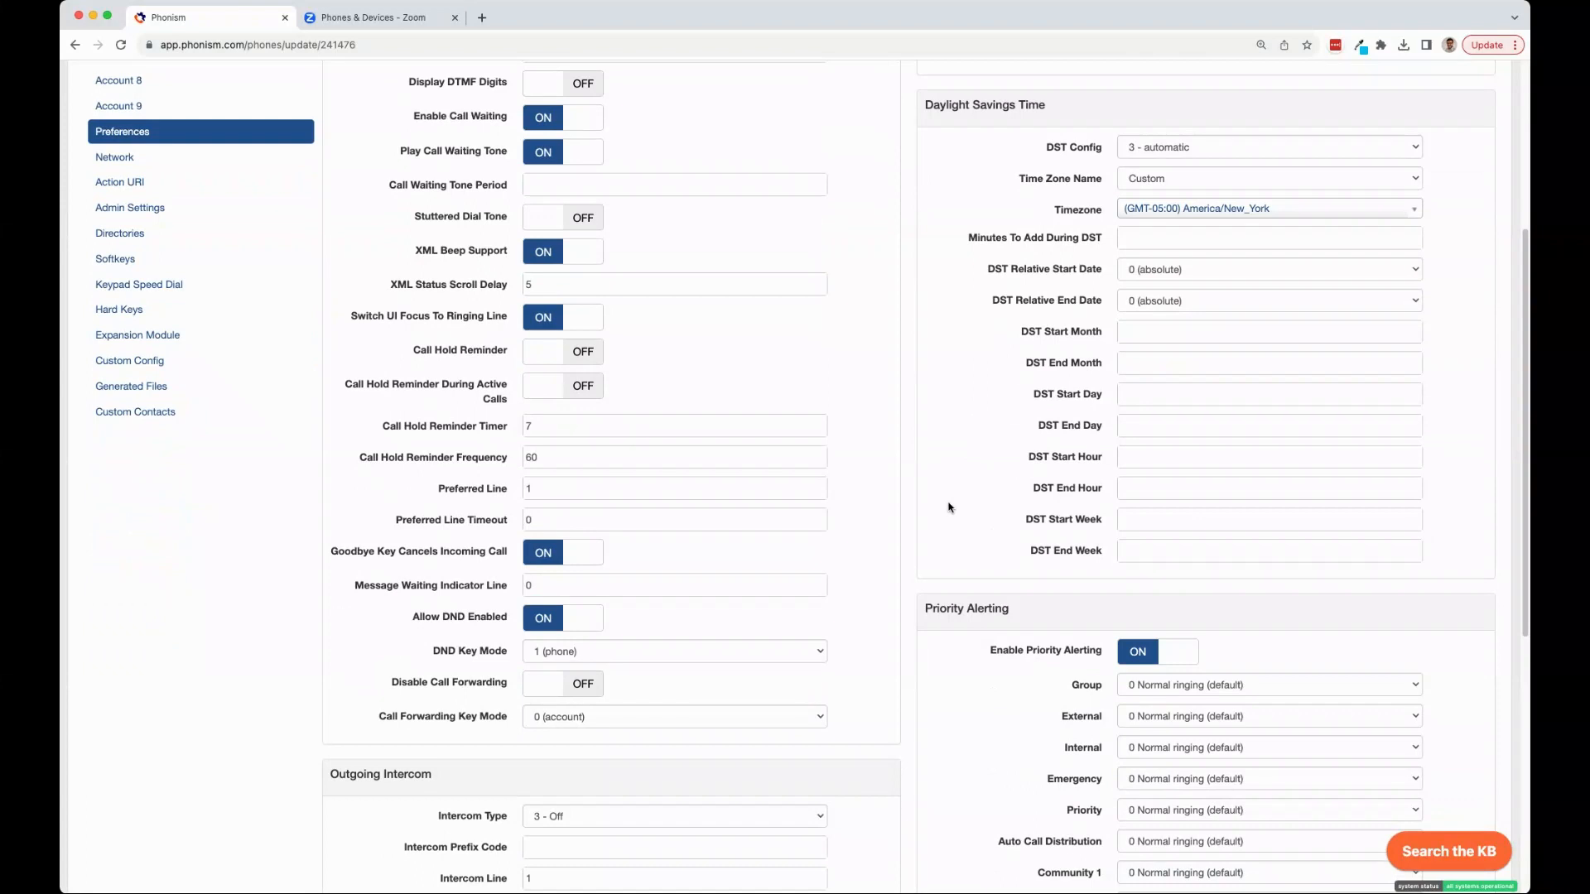
left_click(153, 160)
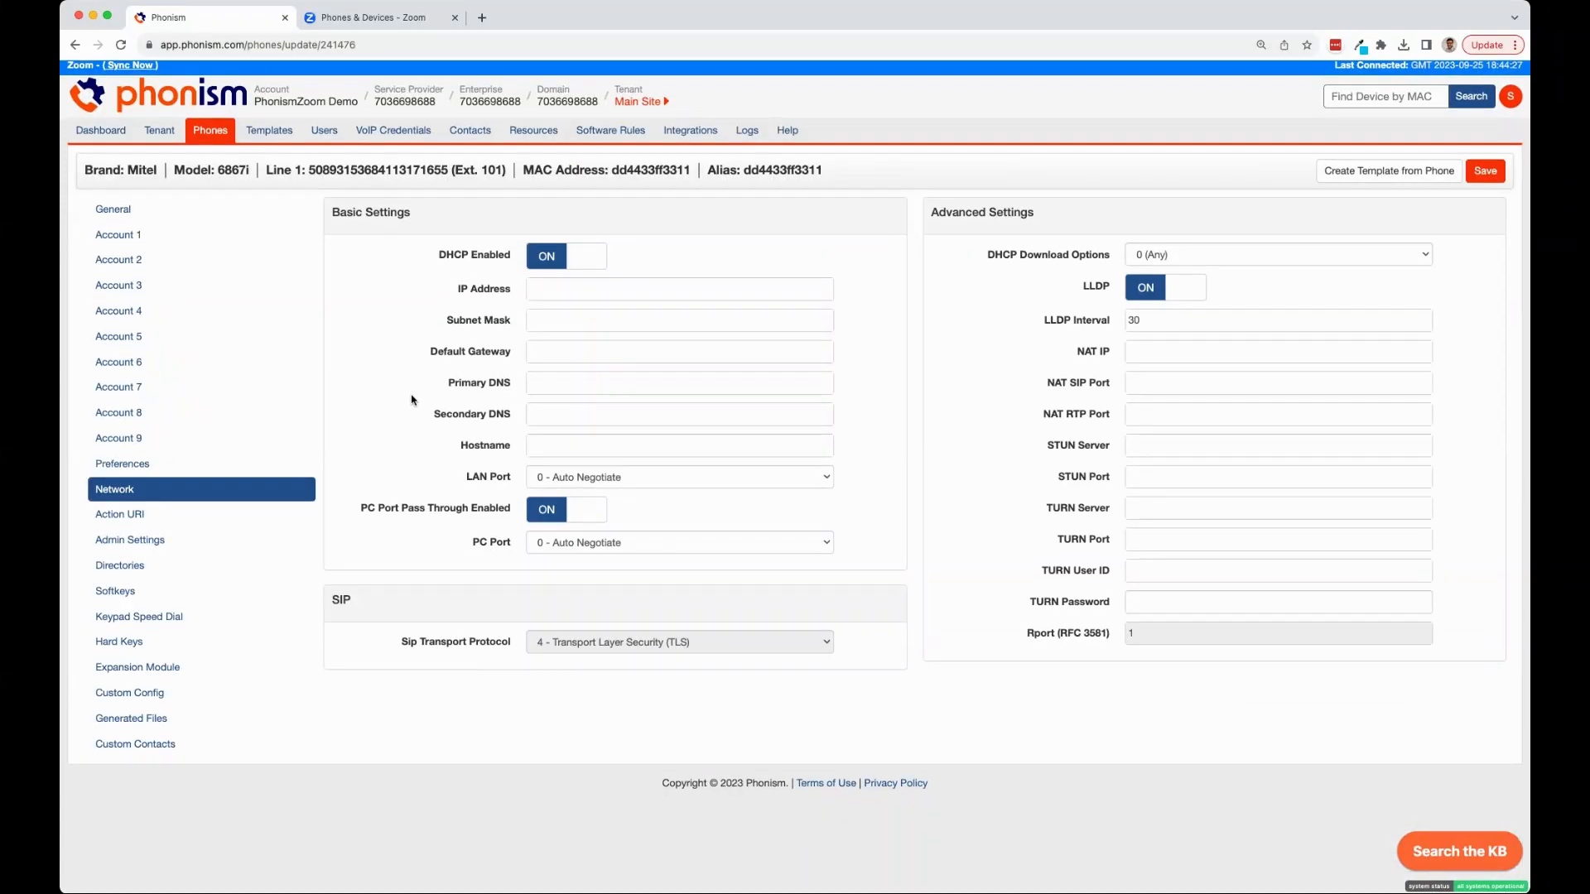
left_click(154, 521)
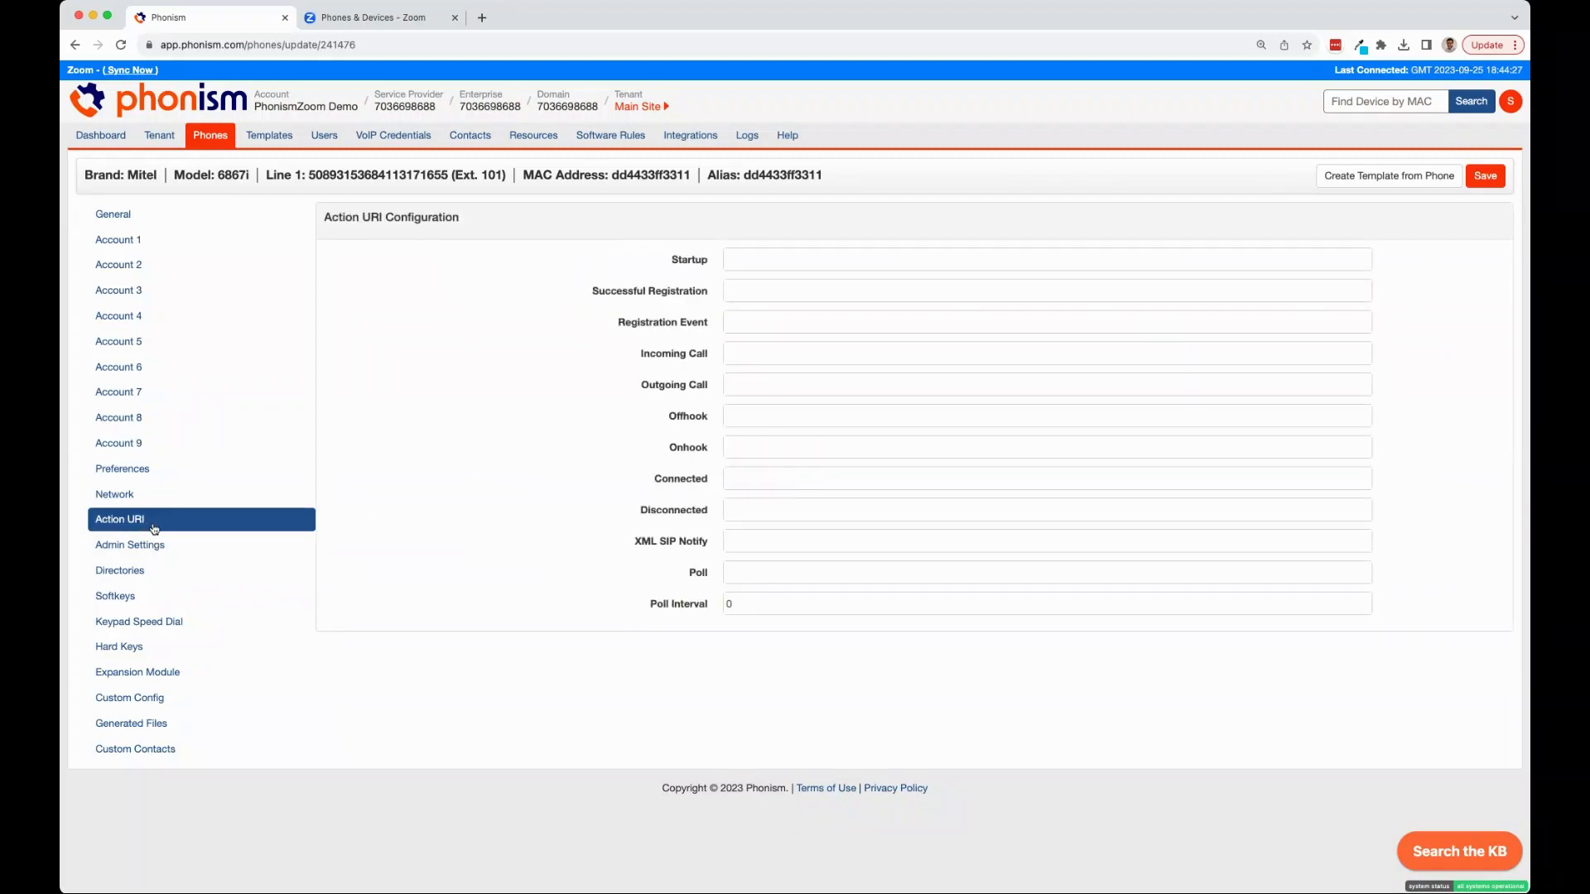
Step: Set Web Interface Enabled to 0 (admin/user disabled) in the Admin Settings, and return to the phone's General settings
left_click(160, 546)
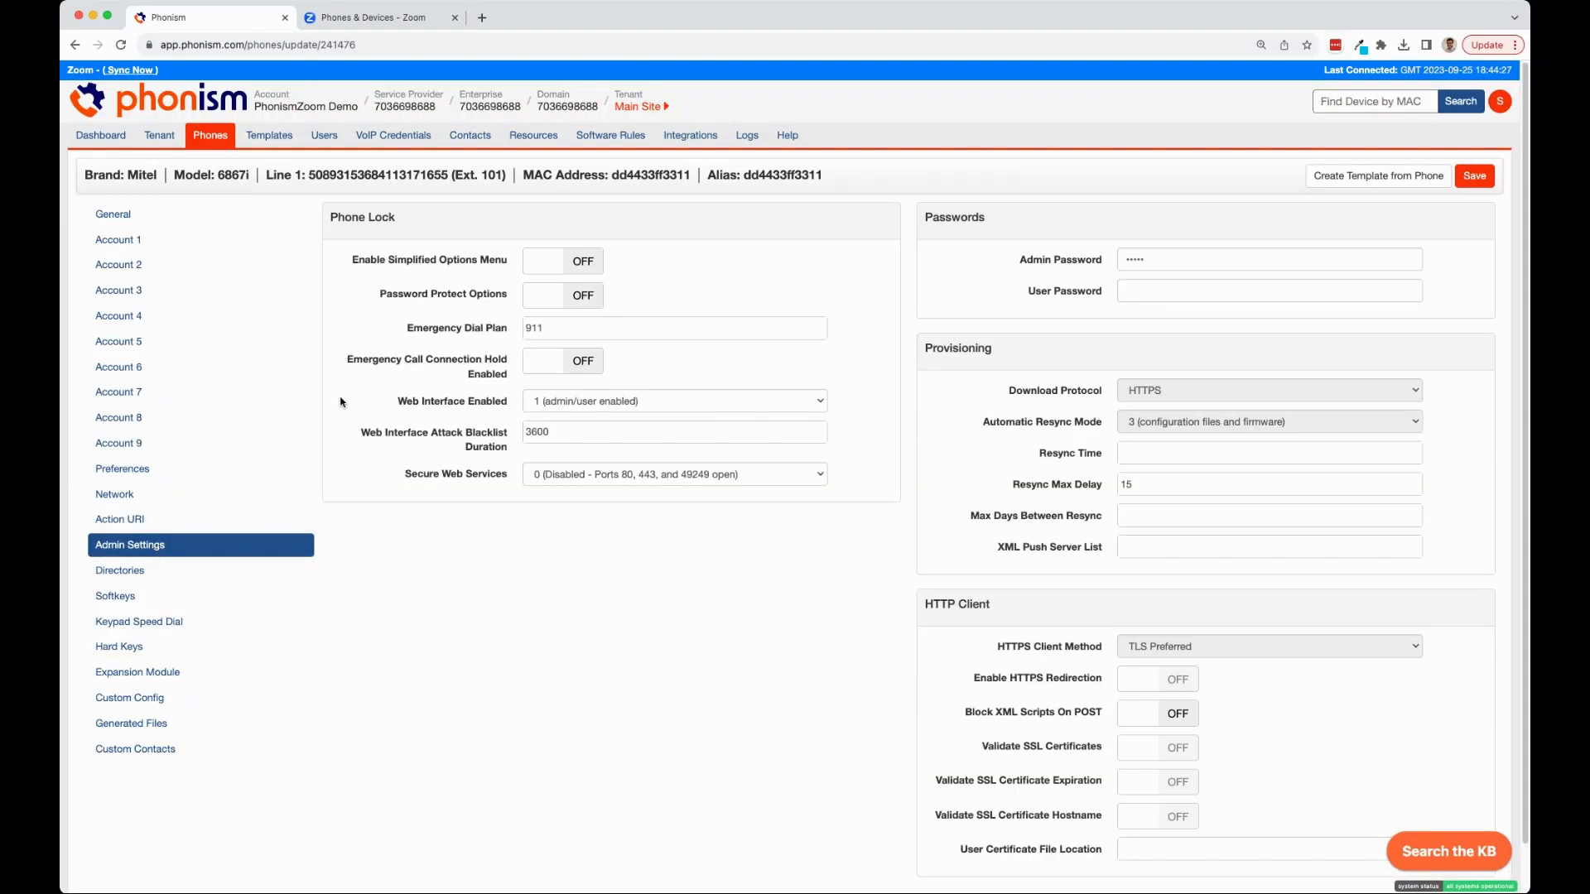
left_click(622, 401)
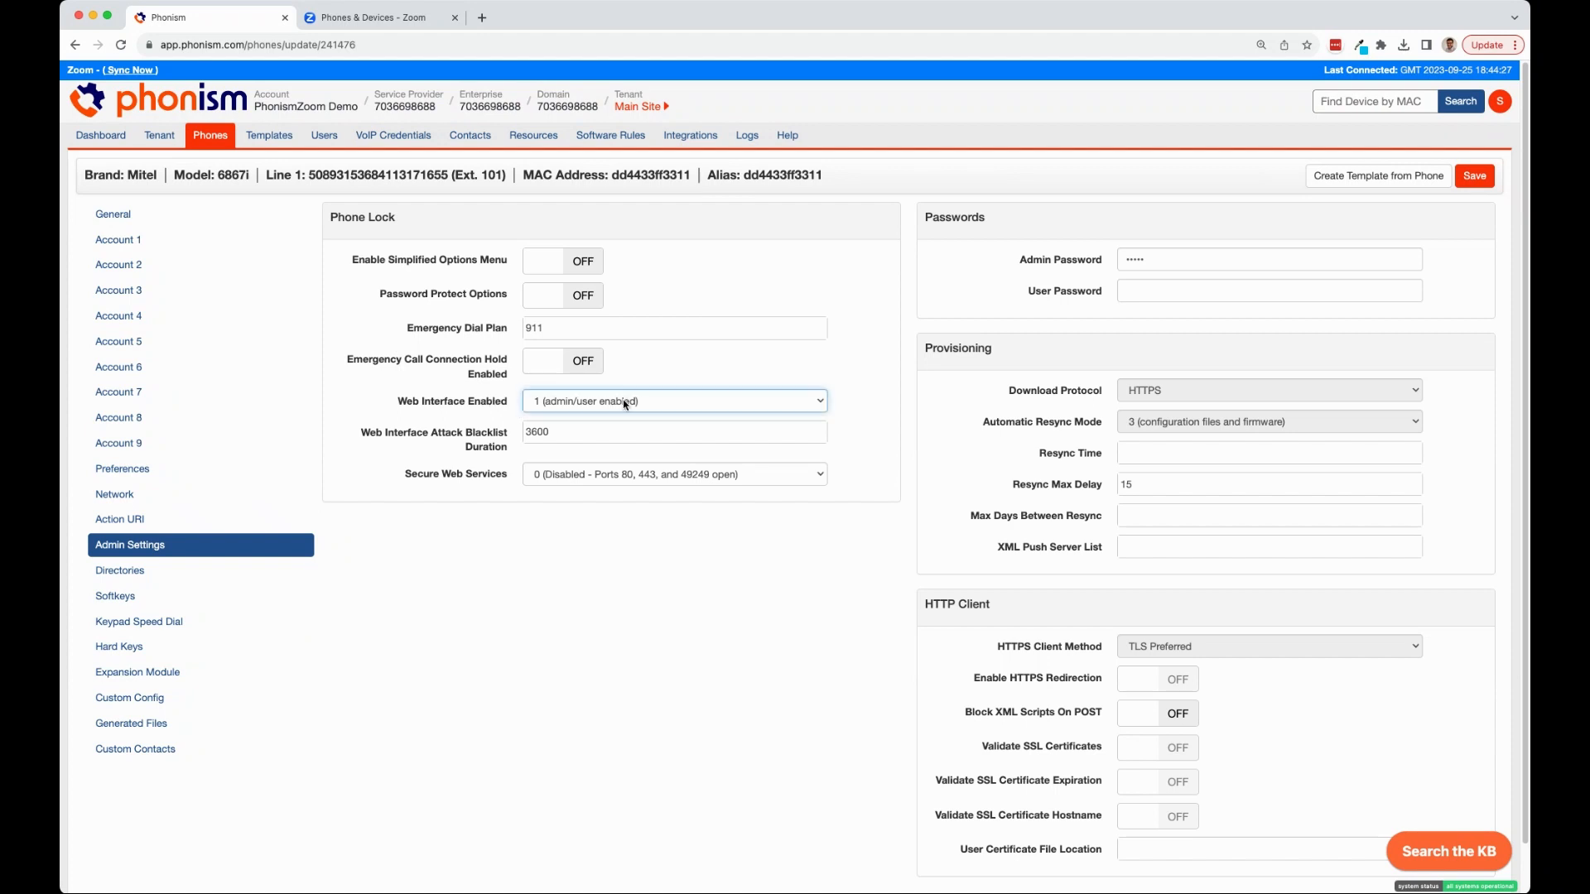
left_click(550, 387)
left_click(500, 402)
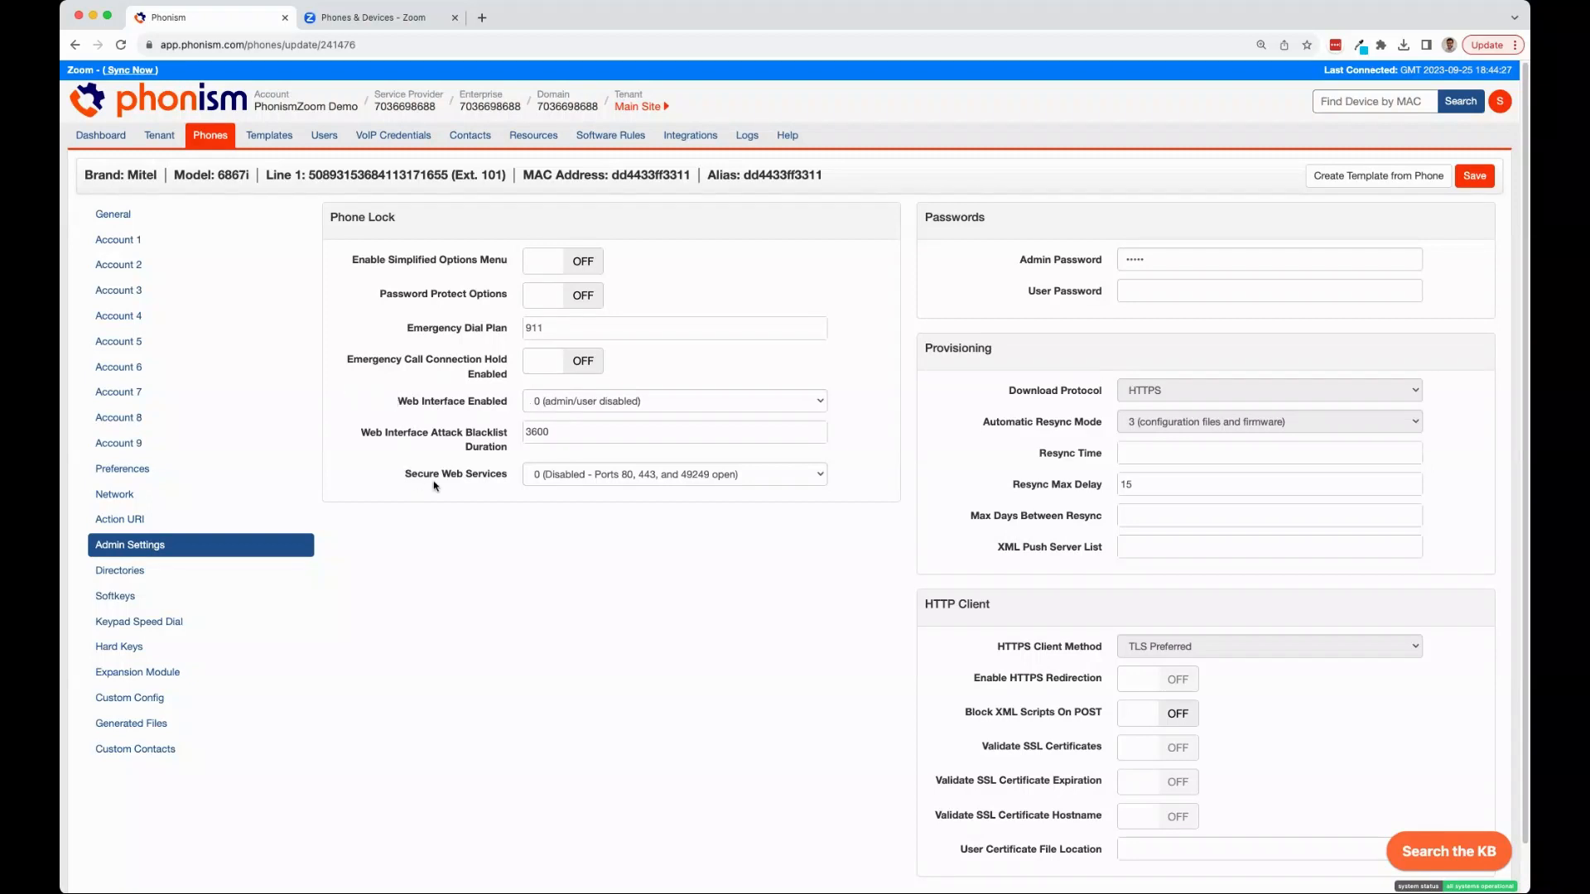
left_click(99, 217)
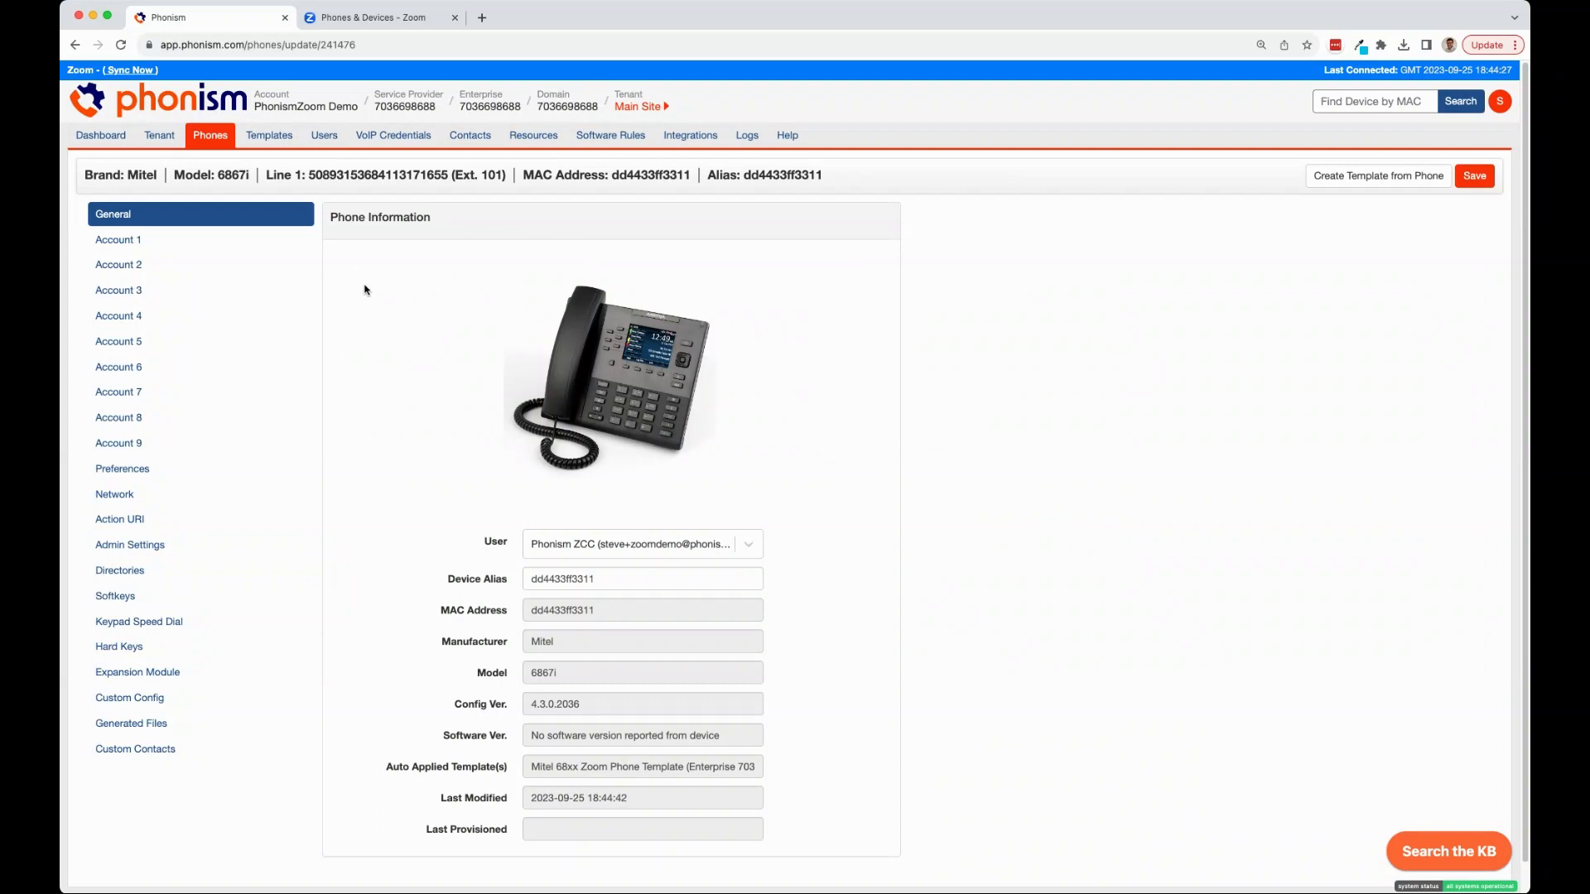